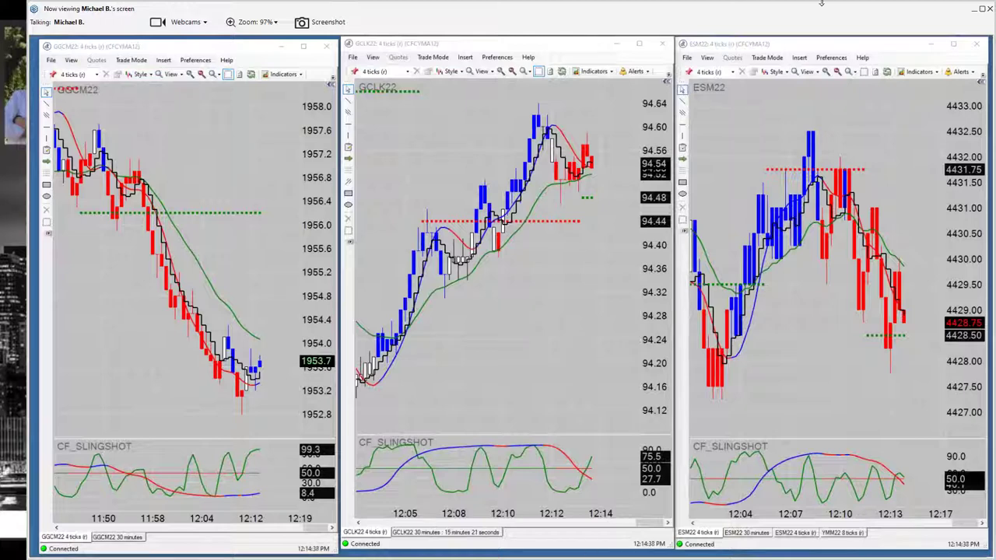
Switch to the browser and view the Emini Training School home page and its 1 week free trial form.
{"action": "left_click", "coordinate": [985, 10]}
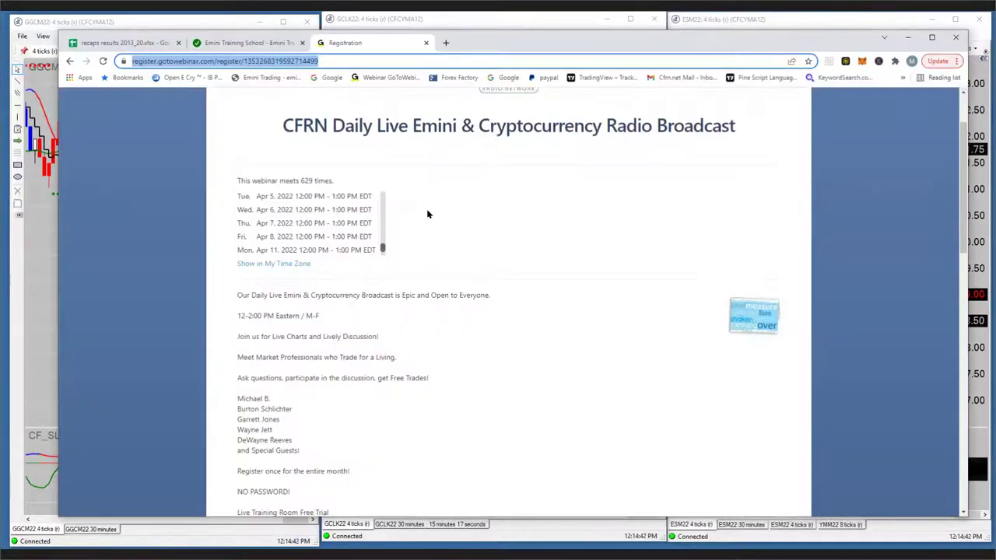
{"action": "left_click", "coordinate": [138, 44]}
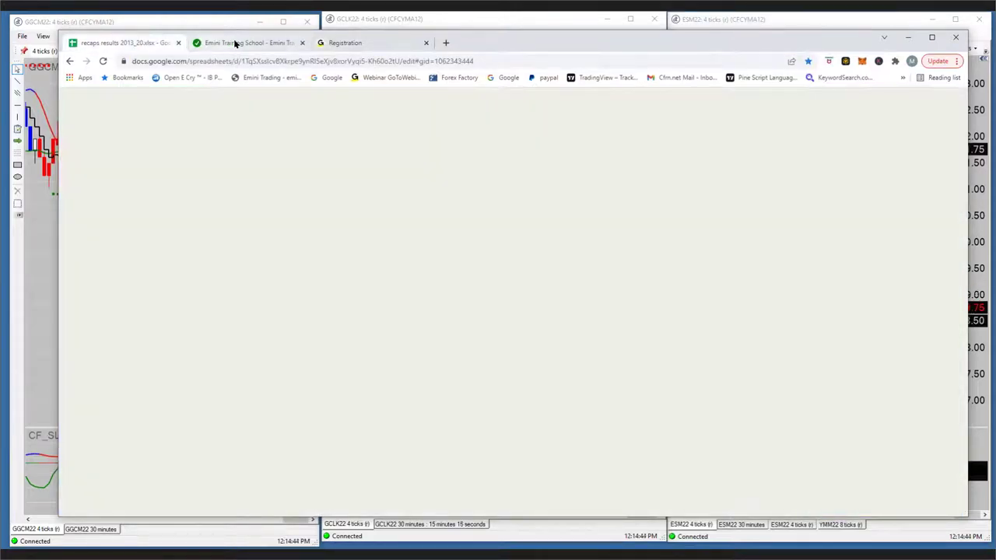
{"action": "left_click", "coordinate": [233, 42]}
{"action": "scroll", "coordinate": [665, 202], "scroll_direction": "up", "scroll_amount": 5}
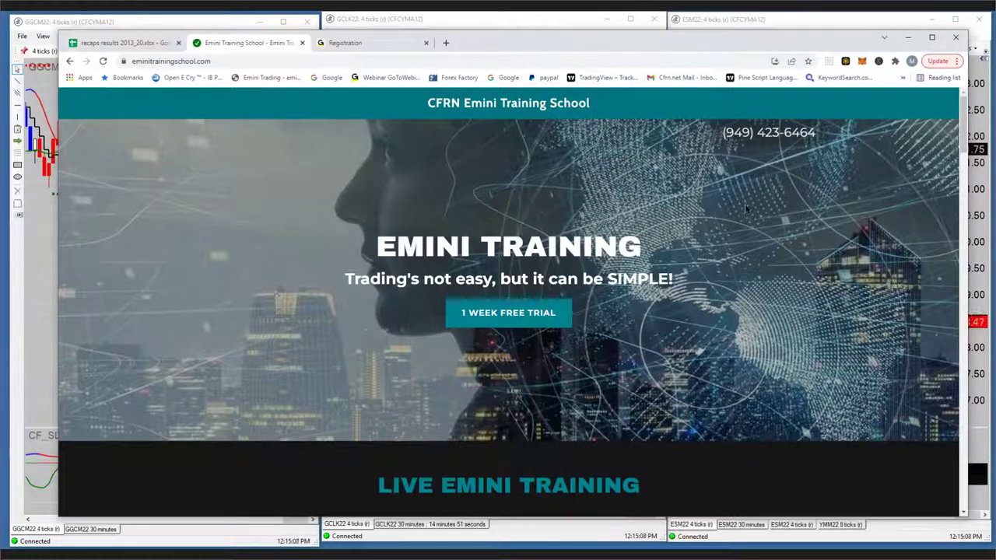
{"action": "scroll", "coordinate": [747, 211], "scroll_direction": "down", "scroll_amount": 1}
{"action": "scroll", "coordinate": [747, 214], "scroll_direction": "down", "scroll_amount": 2}
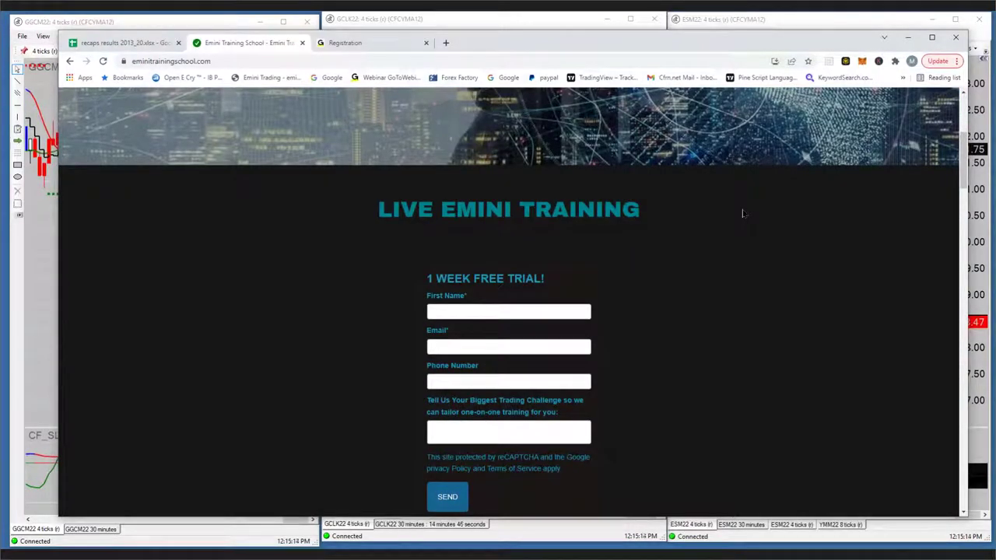
{"action": "scroll", "coordinate": [454, 231], "scroll_direction": "up", "scroll_amount": 4}
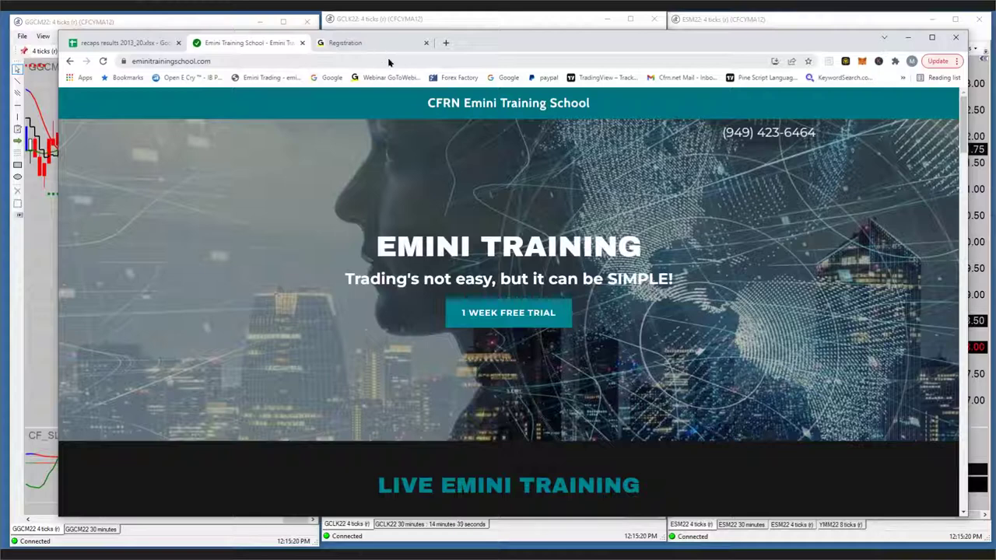
Open the recaps results 2013_20.xlsx spreadsheet and review the 4/11/2022 row's ES ticks, value of closed trades at goal and total trades taken.
{"action": "left_click", "coordinate": [123, 44]}
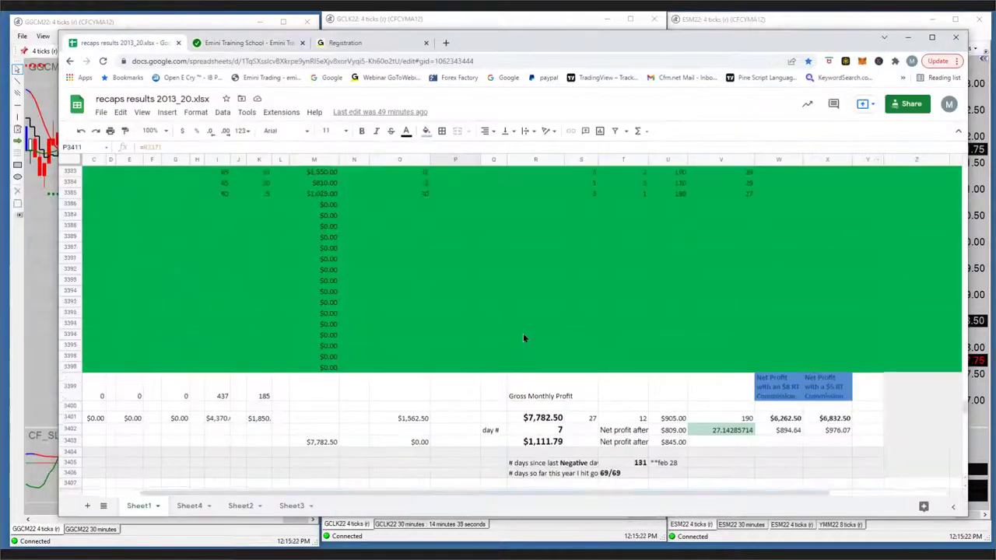
{"action": "scroll", "coordinate": [523, 333], "scroll_direction": "down", "scroll_amount": 3}
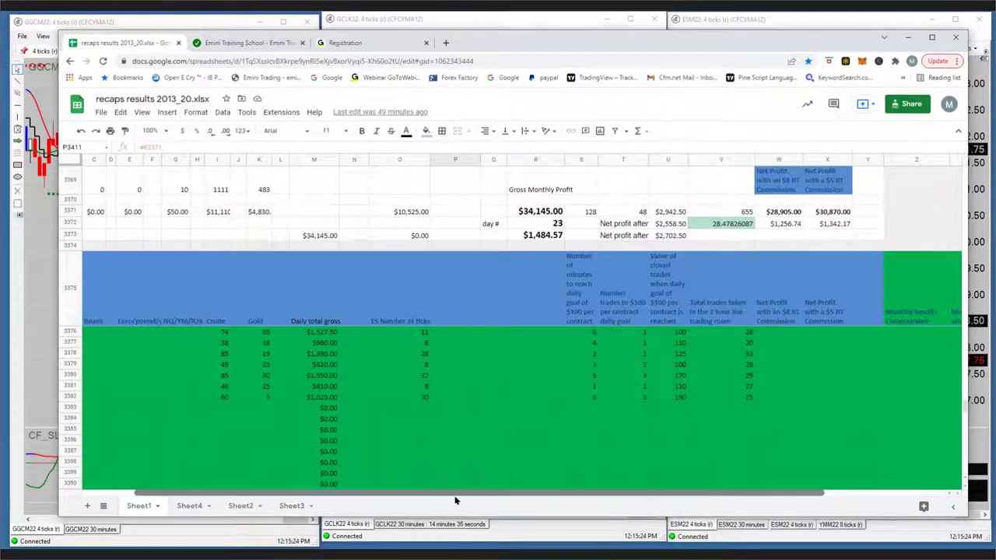
{"action": "scroll", "coordinate": [509, 495], "scroll_direction": "left", "scroll_amount": 2}
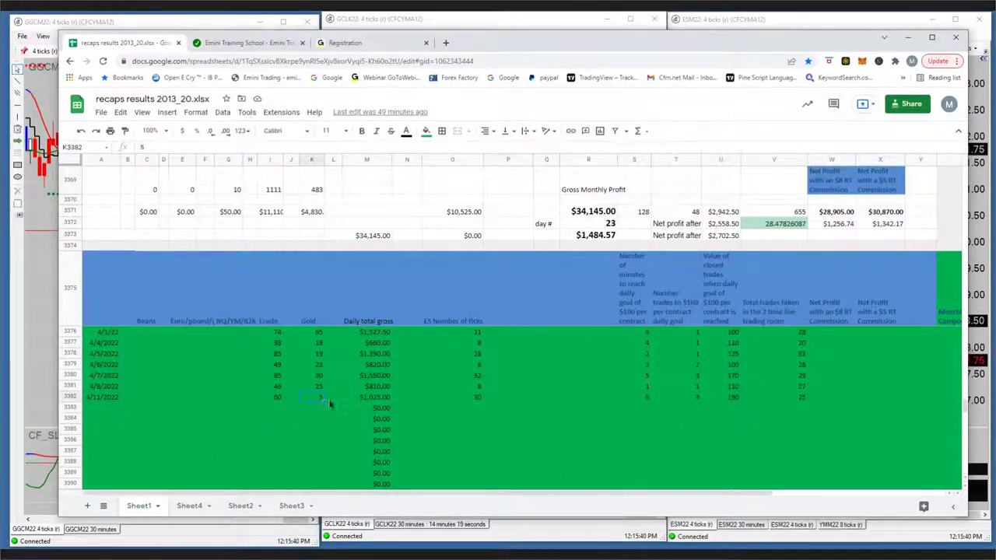
{"action": "left_click", "coordinate": [478, 399]}
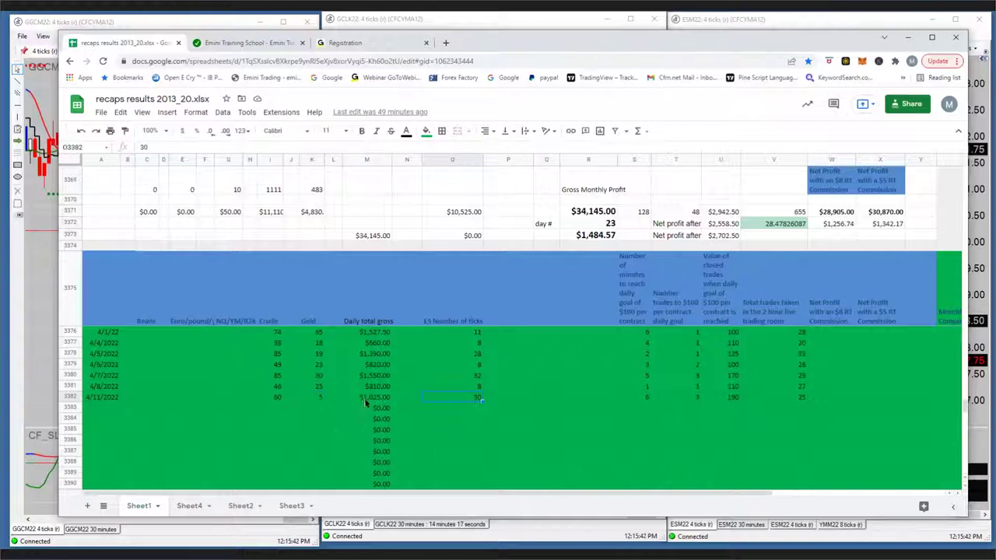
{"action": "left_click_drag", "start_coordinate": [414, 493], "coordinate": [497, 409]}
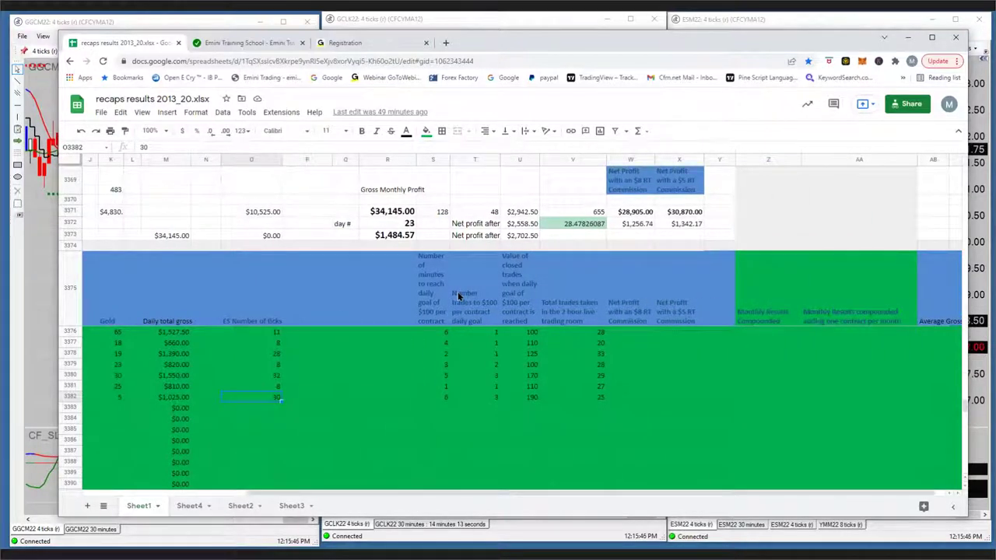
{"action": "left_click", "coordinate": [526, 396]}
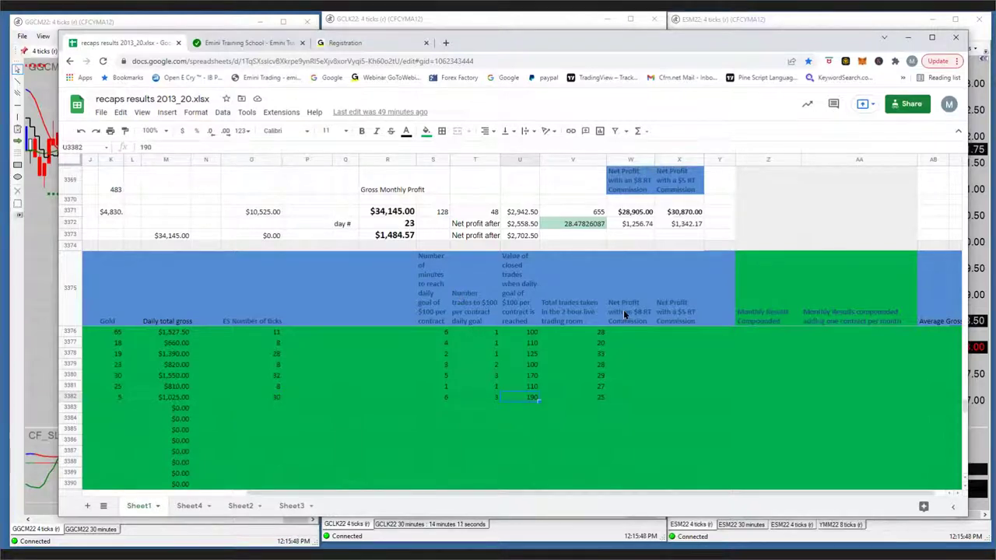
{"action": "left_click", "coordinate": [596, 400]}
Examine the April gross monthly profit, the goal and negative-day counts, and the yearly summary table below the daily rows on Sheet1.
{"action": "scroll", "coordinate": [655, 362], "scroll_direction": "down", "scroll_amount": 5}
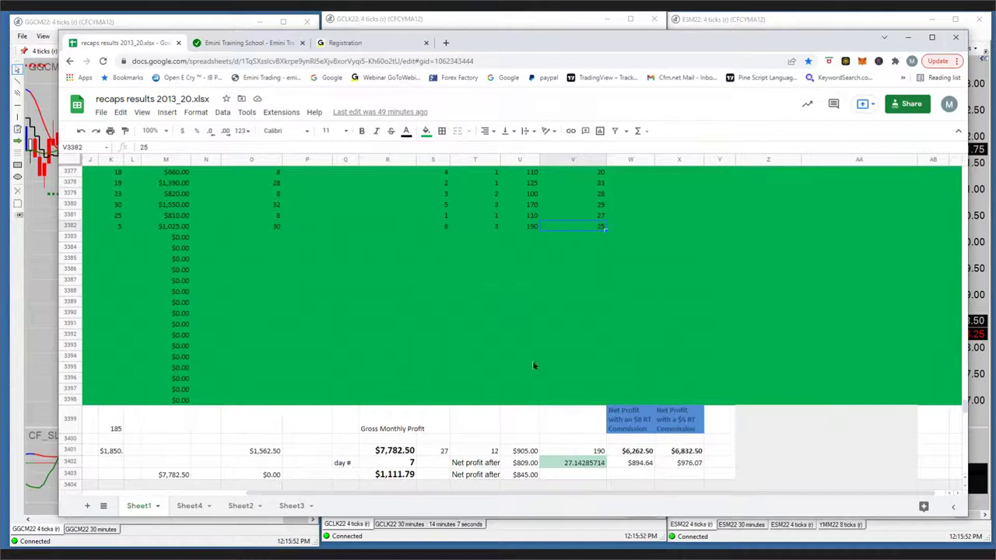
{"action": "scroll", "coordinate": [494, 324], "scroll_direction": "down", "scroll_amount": 1}
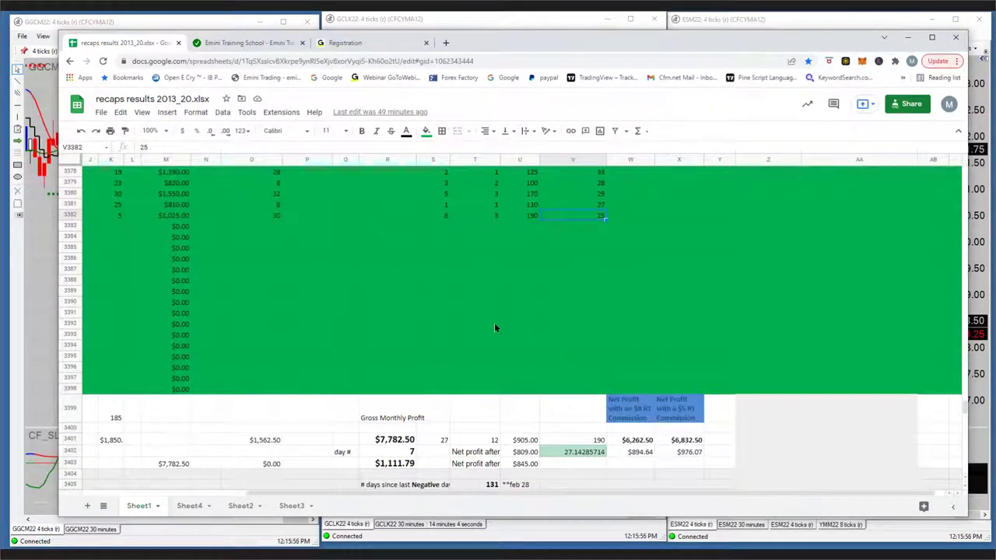
{"action": "scroll", "coordinate": [495, 323], "scroll_direction": "down", "scroll_amount": 1}
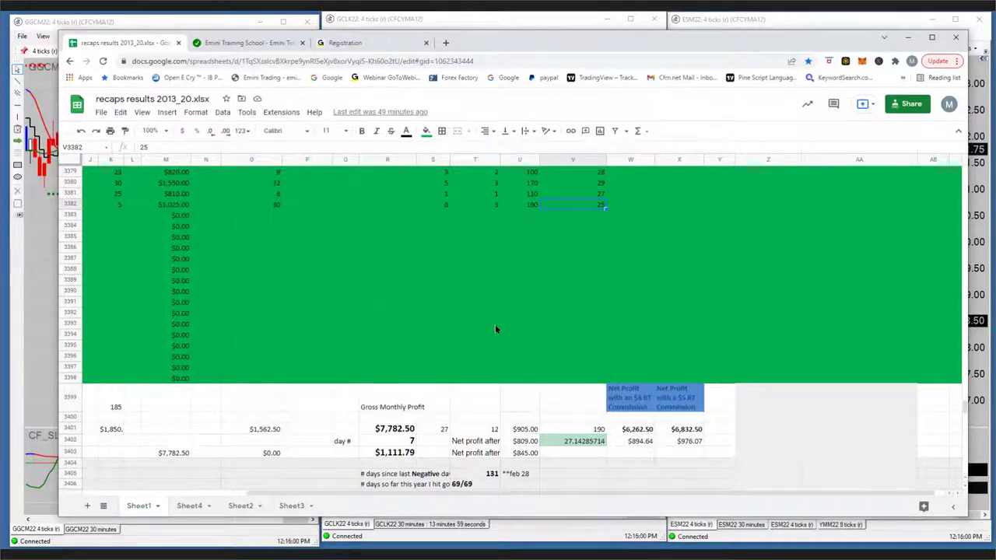
{"action": "scroll", "coordinate": [496, 328], "scroll_direction": "down", "scroll_amount": 2}
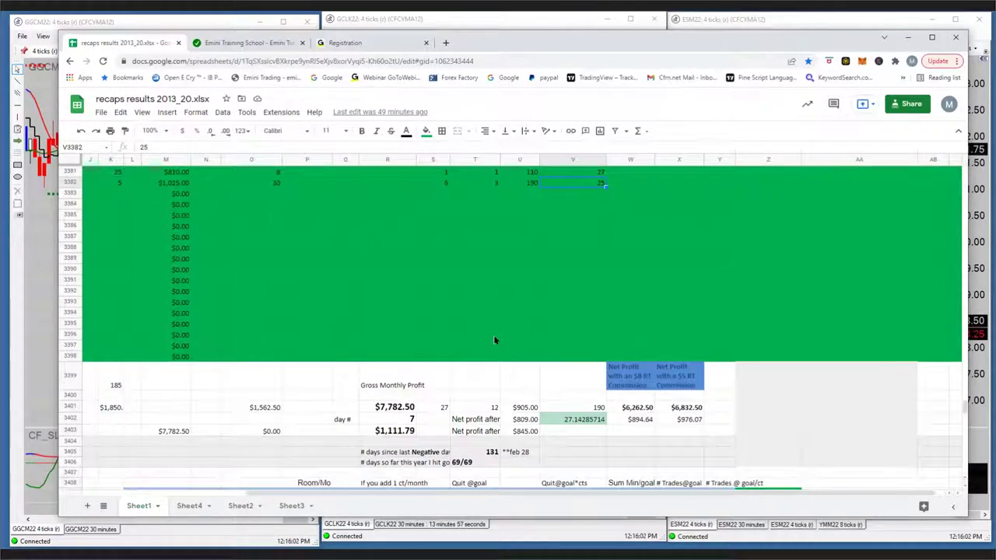
{"action": "scroll", "coordinate": [493, 340], "scroll_direction": "down", "scroll_amount": 3}
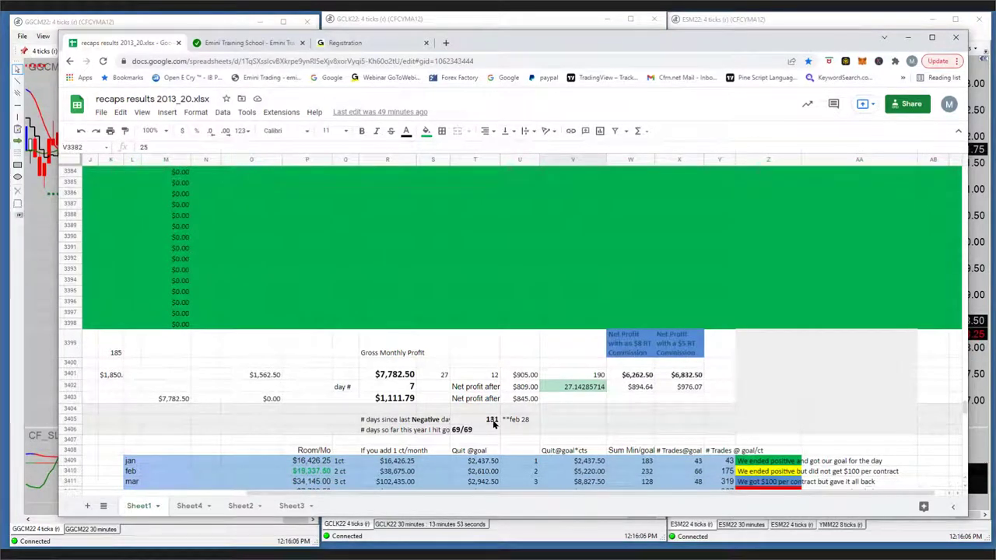
{"action": "scroll", "coordinate": [476, 420], "scroll_direction": "down", "scroll_amount": 2}
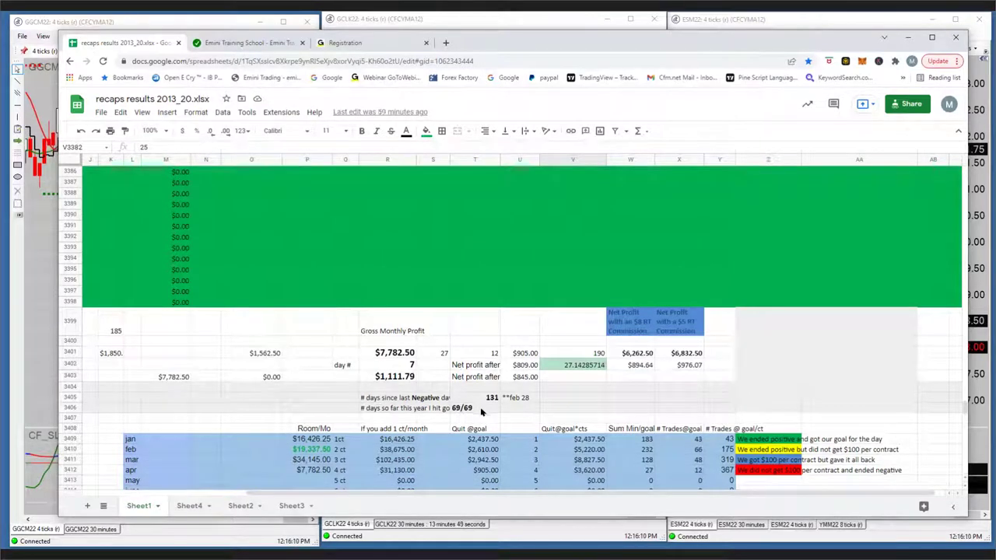
{"action": "scroll", "coordinate": [480, 407], "scroll_direction": "down", "scroll_amount": 5}
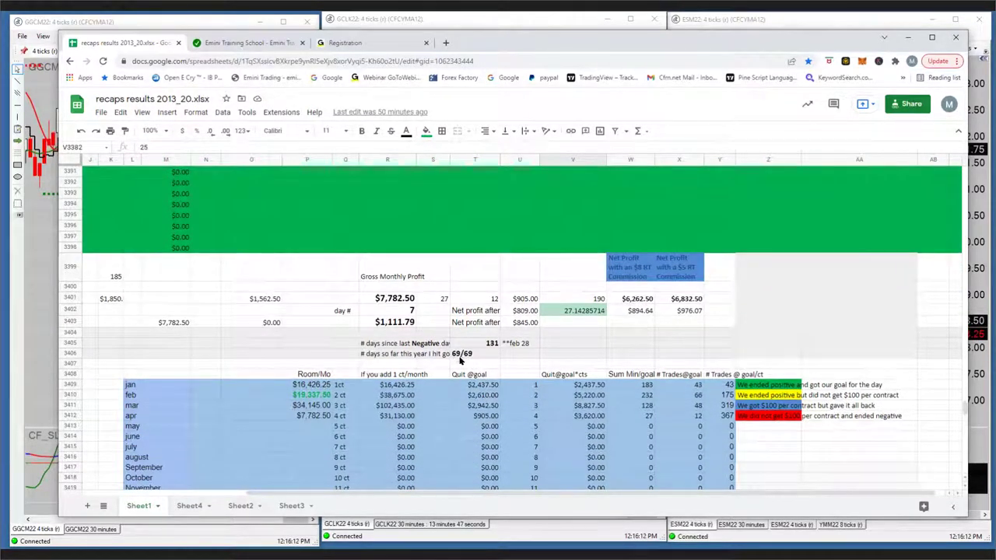
{"action": "scroll", "coordinate": [453, 378], "scroll_direction": "down", "scroll_amount": 6}
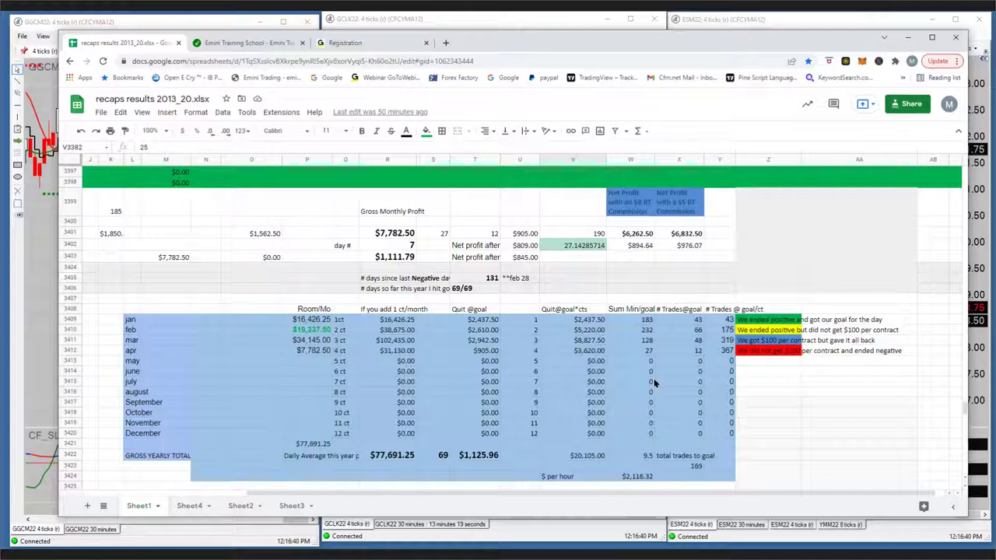
{"action": "scroll", "coordinate": [654, 383], "scroll_direction": "up", "scroll_amount": 3}
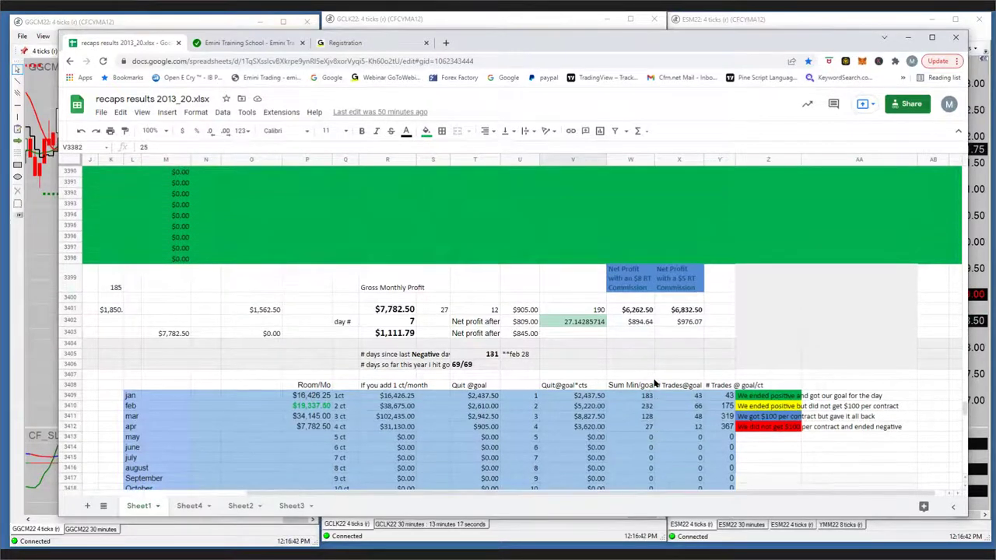
{"action": "scroll", "coordinate": [654, 383], "scroll_direction": "down", "scroll_amount": 1}
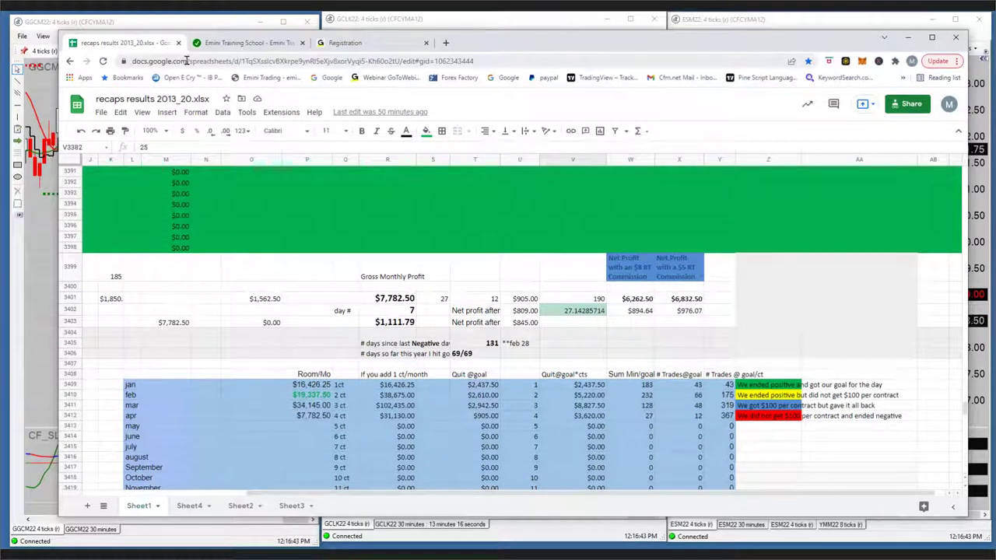
Minimize the browser to return to the trading charts and maximize the GGCM22 4-tick chart.
{"action": "left_click", "coordinate": [907, 39]}
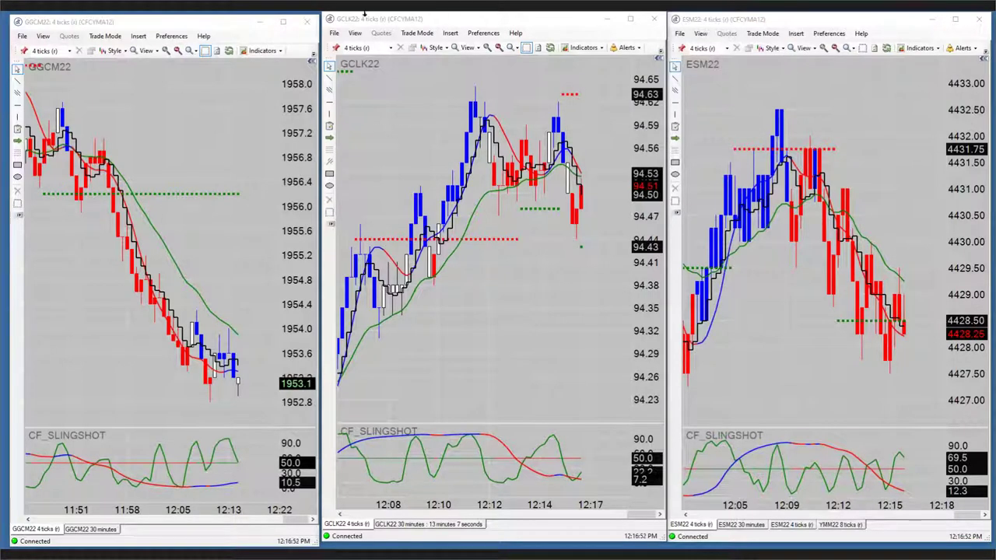
{"action": "left_click", "coordinate": [287, 23]}
{"action": "left_click", "coordinate": [283, 23]}
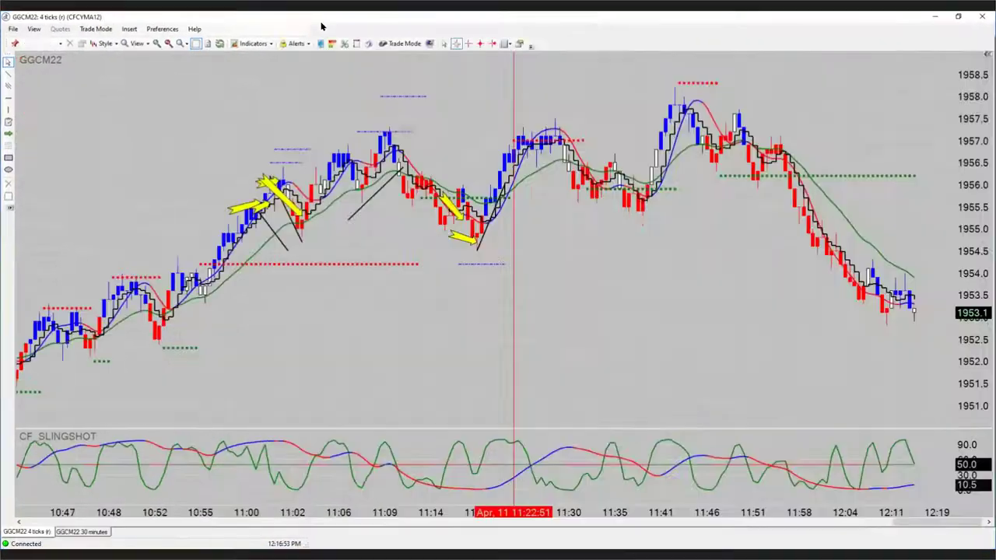
Go back through the GGCM22 chart's history to the price action around 09:06 on April 11.
{"action": "scroll", "coordinate": [347, 278], "scroll_direction": "up", "scroll_amount": 10}
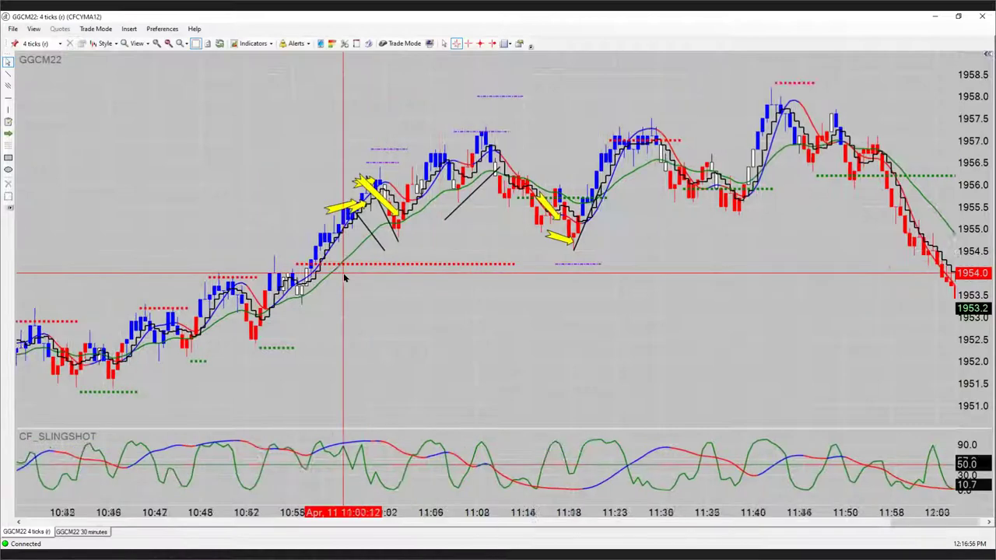
{"action": "scroll", "coordinate": [341, 221], "scroll_direction": "up", "scroll_amount": 15}
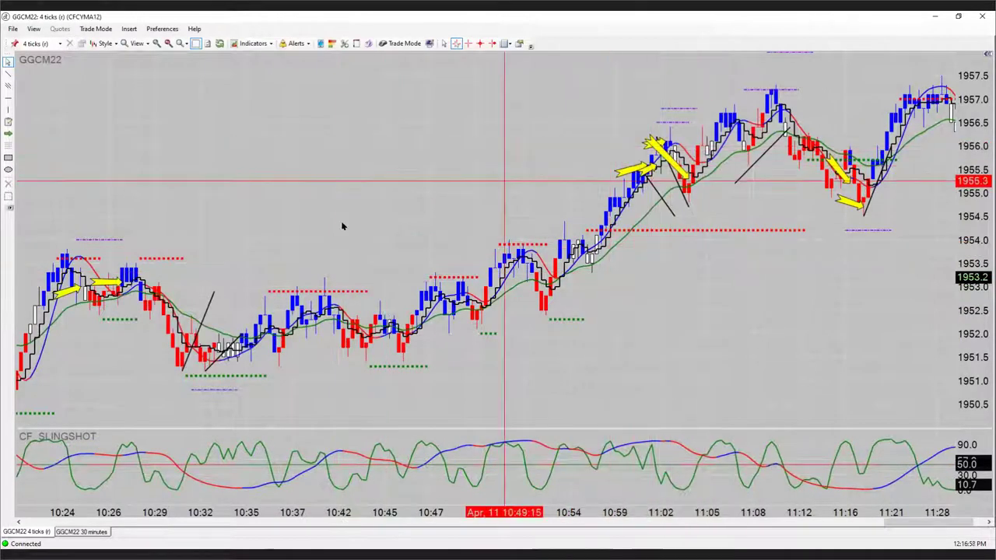
{"action": "scroll", "coordinate": [315, 230], "scroll_direction": "up", "scroll_amount": 15}
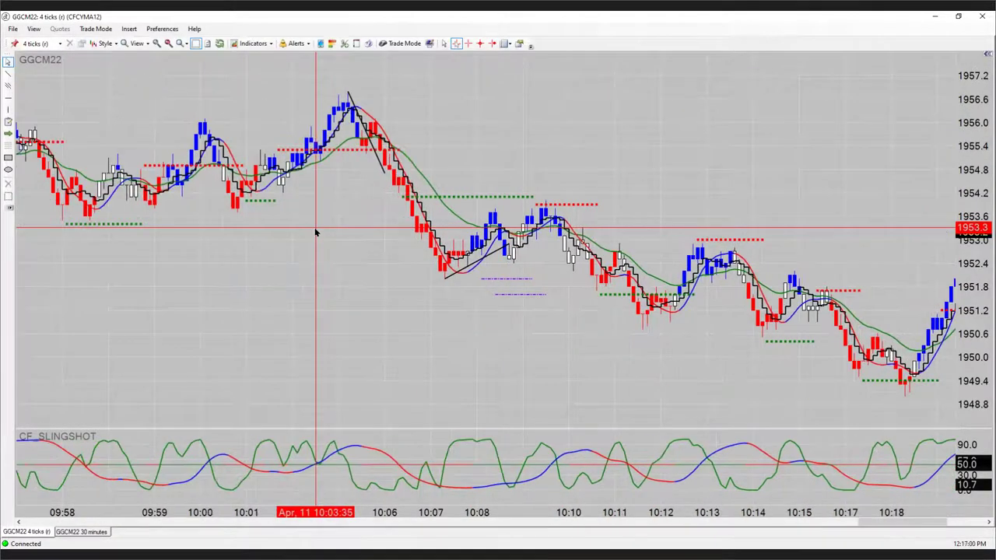
{"action": "scroll", "coordinate": [316, 231], "scroll_direction": "up", "scroll_amount": 15}
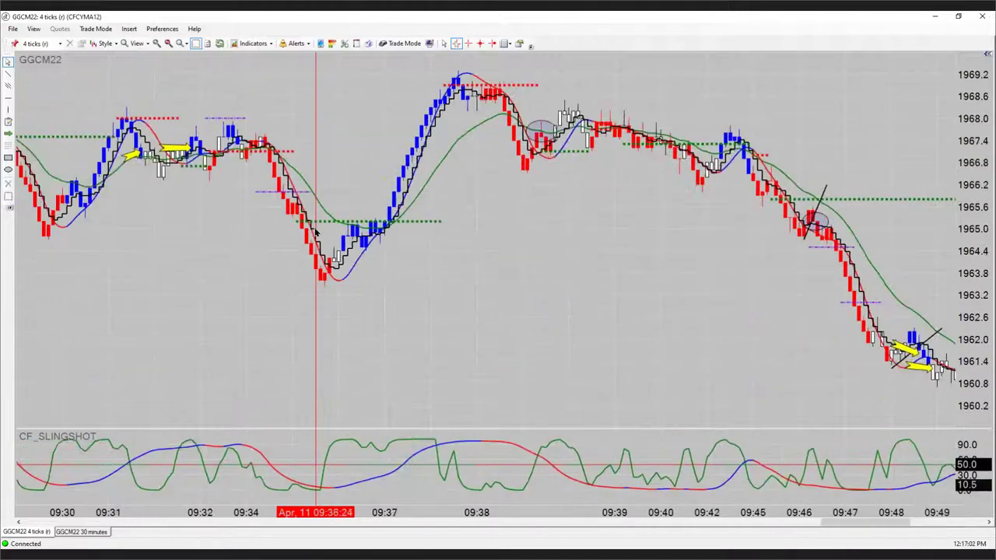
{"action": "scroll", "coordinate": [315, 230], "scroll_direction": "up", "scroll_amount": 4}
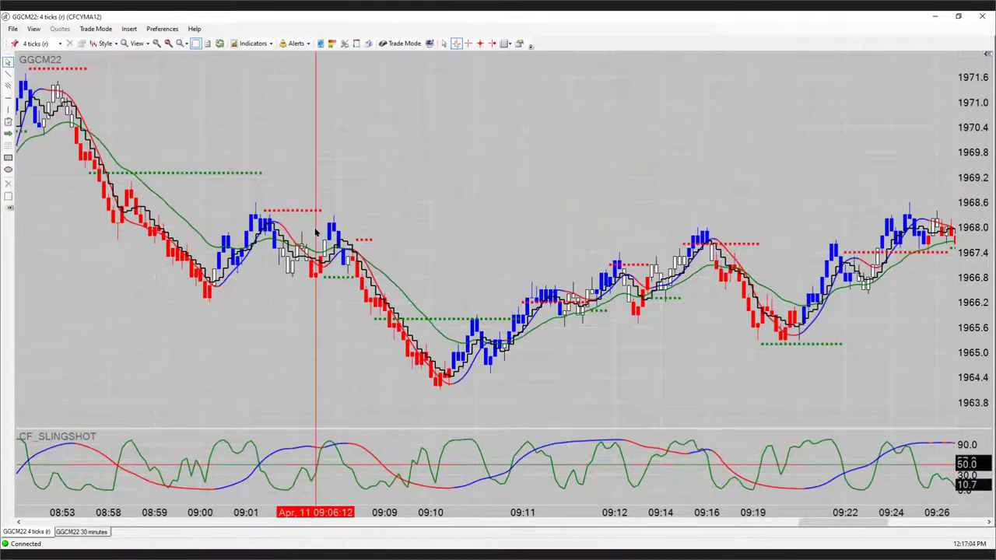
Examine the marked trade setups on the GGCM22 chart in time order from about 09:32 to 10:08.
{"action": "scroll", "coordinate": [315, 229], "scroll_direction": "down", "scroll_amount": 15}
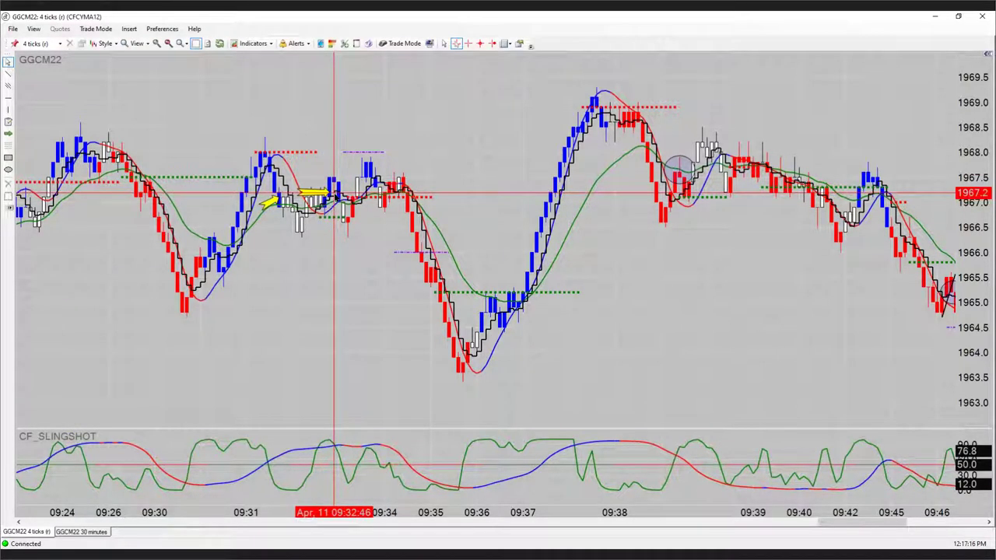
{"action": "scroll", "coordinate": [334, 193], "scroll_direction": "down", "scroll_amount": 5}
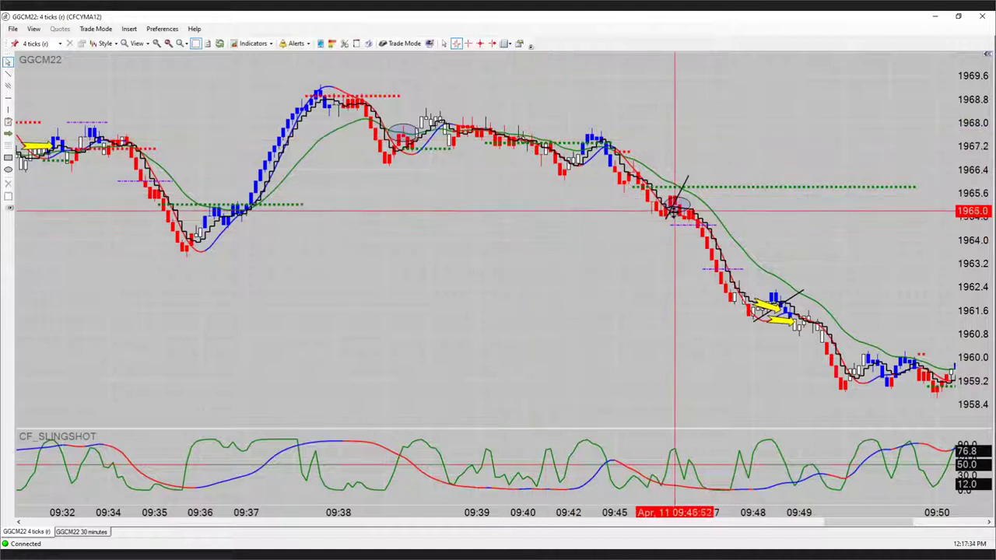
{"action": "scroll", "coordinate": [670, 215], "scroll_direction": "down", "scroll_amount": 3}
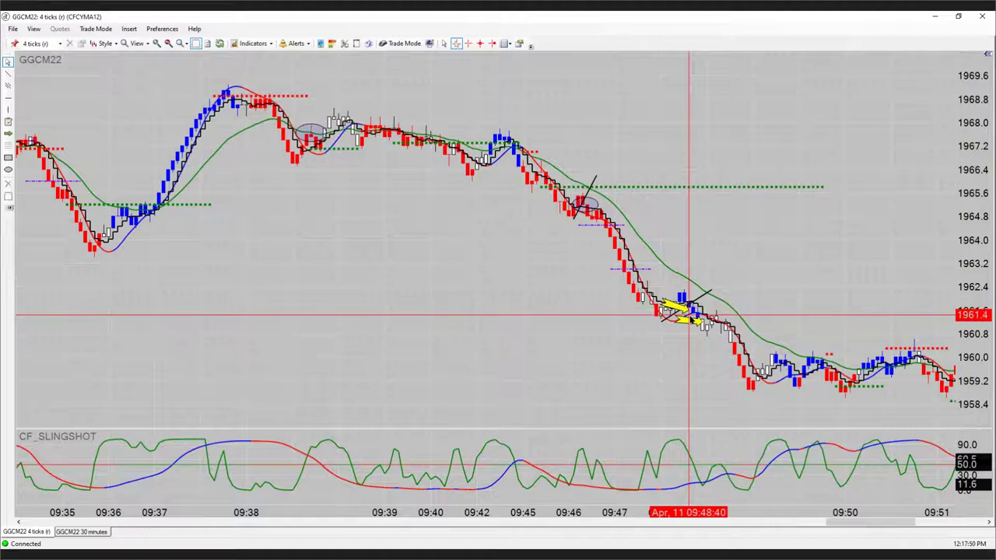
{"action": "scroll", "coordinate": [690, 320], "scroll_direction": "down", "scroll_amount": 10}
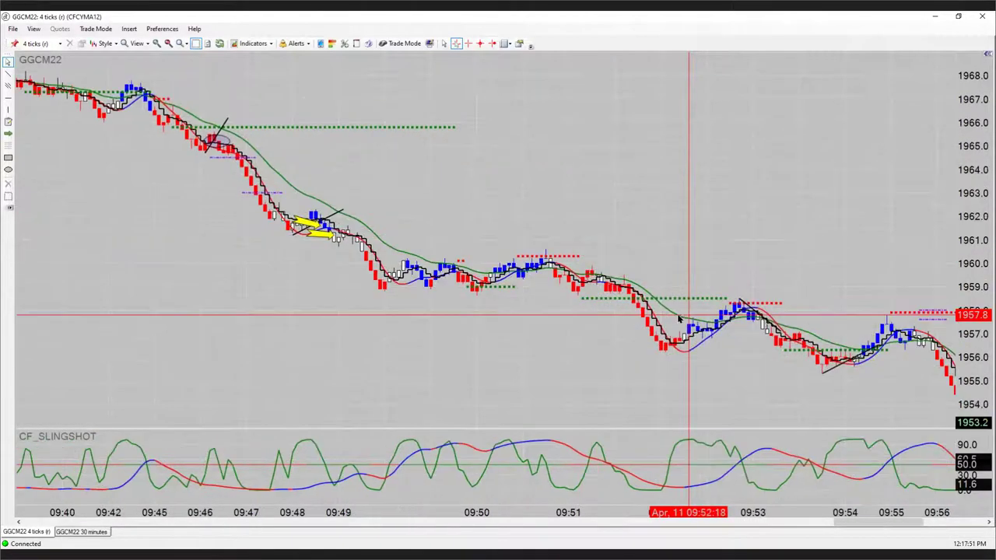
{"action": "scroll", "coordinate": [491, 335], "scroll_direction": "down", "scroll_amount": 2}
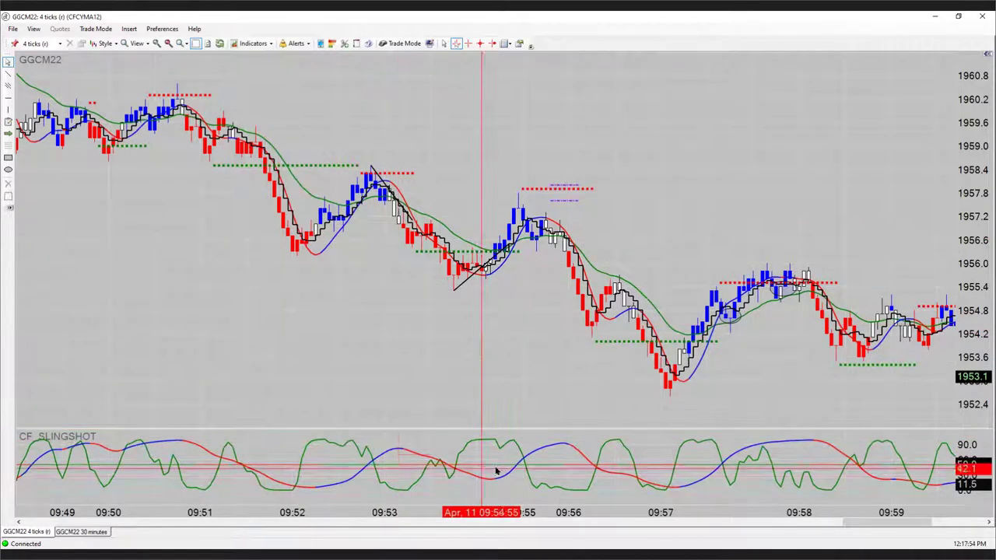
{"action": "scroll", "coordinate": [566, 368], "scroll_direction": "down", "scroll_amount": 8}
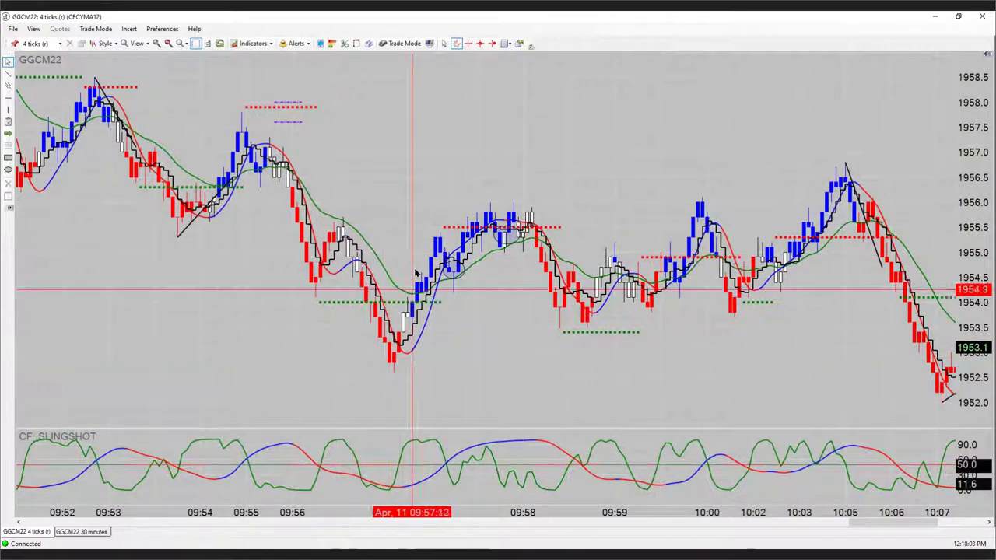
{"action": "scroll", "coordinate": [527, 315], "scroll_direction": "down", "scroll_amount": 2}
{"action": "scroll", "coordinate": [528, 316], "scroll_direction": "down", "scroll_amount": 8}
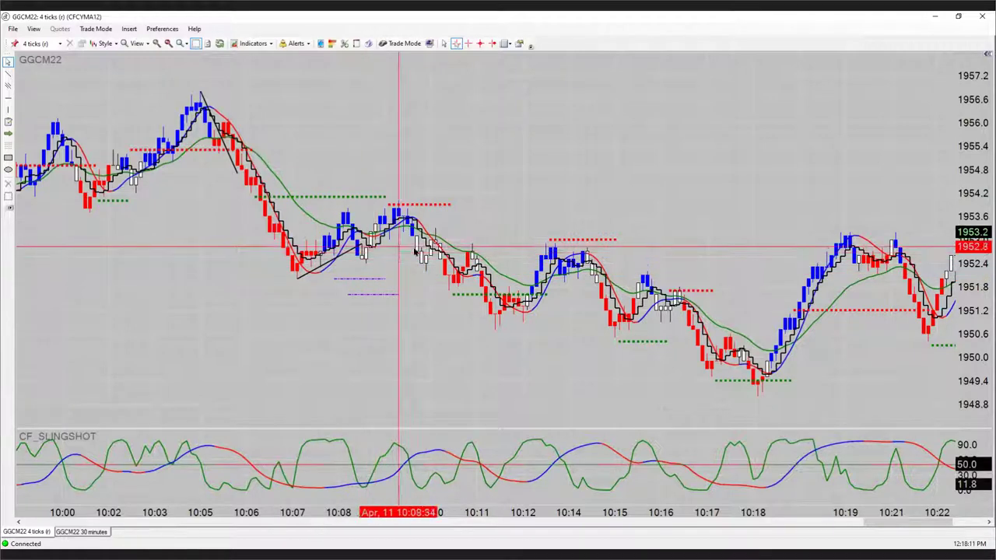
Examine the GGCM22 chart's marked trade setups in time order from about 10:08 to the latest bars around 12:16.
{"action": "scroll", "coordinate": [520, 280], "scroll_direction": "down", "scroll_amount": 2}
{"action": "scroll", "coordinate": [498, 284], "scroll_direction": "down", "scroll_amount": 4}
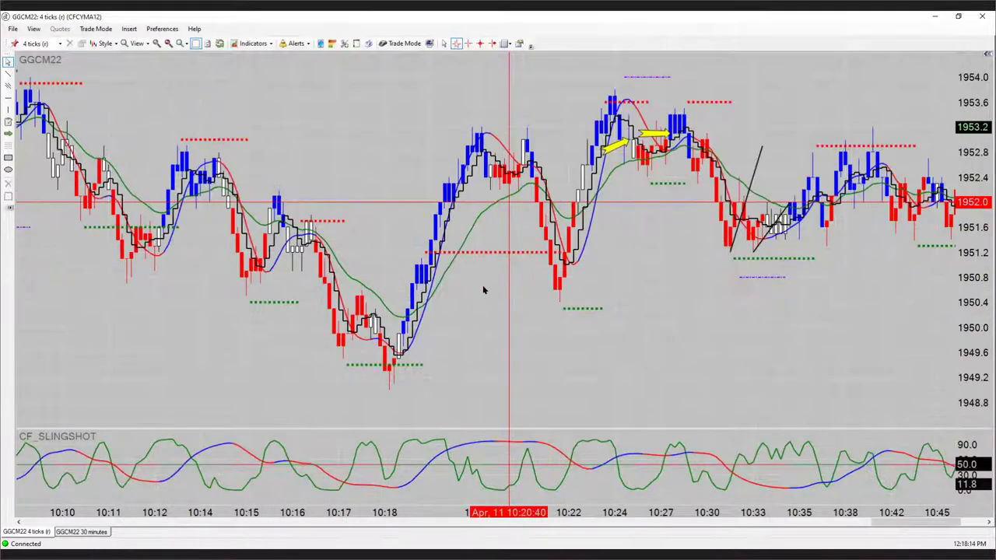
{"action": "scroll", "coordinate": [420, 265], "scroll_direction": "down", "scroll_amount": 1}
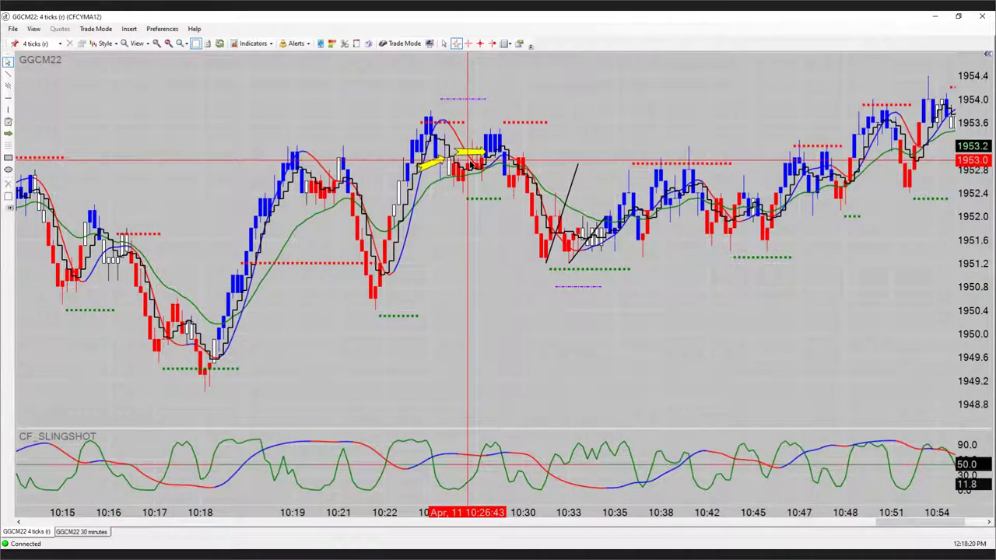
{"action": "scroll", "coordinate": [471, 165], "scroll_direction": "down", "scroll_amount": 5}
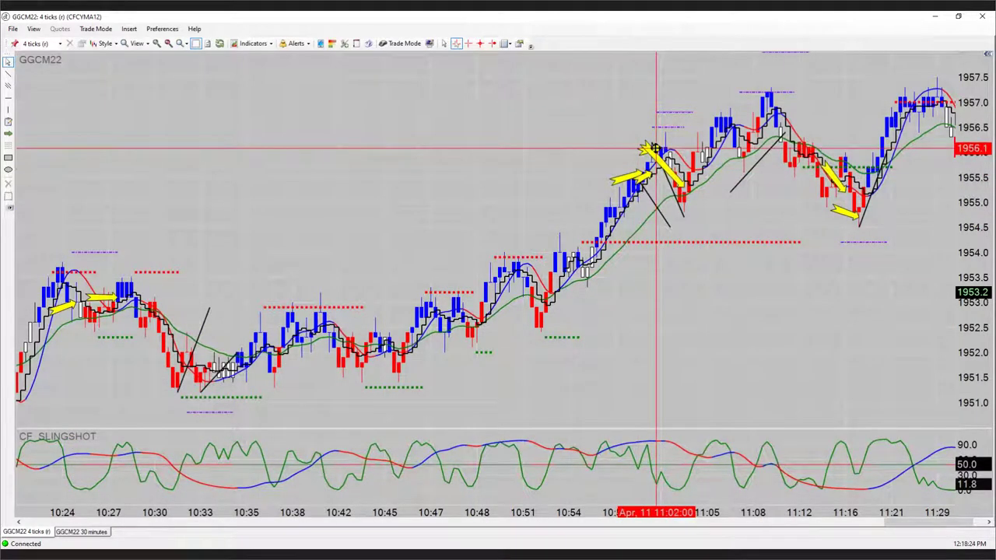
{"action": "scroll", "coordinate": [656, 148], "scroll_direction": "down", "scroll_amount": 4}
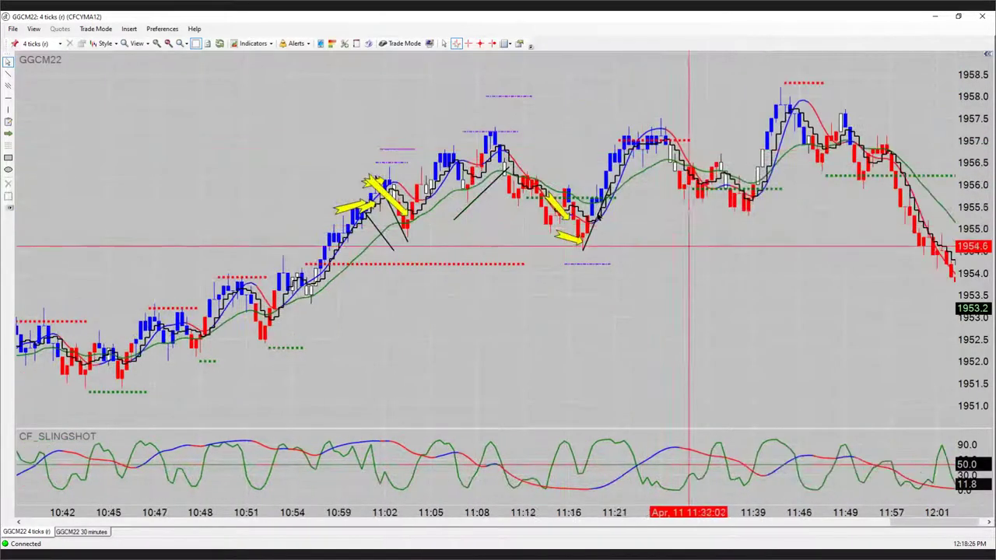
{"action": "scroll", "coordinate": [581, 242], "scroll_direction": "down", "scroll_amount": 3}
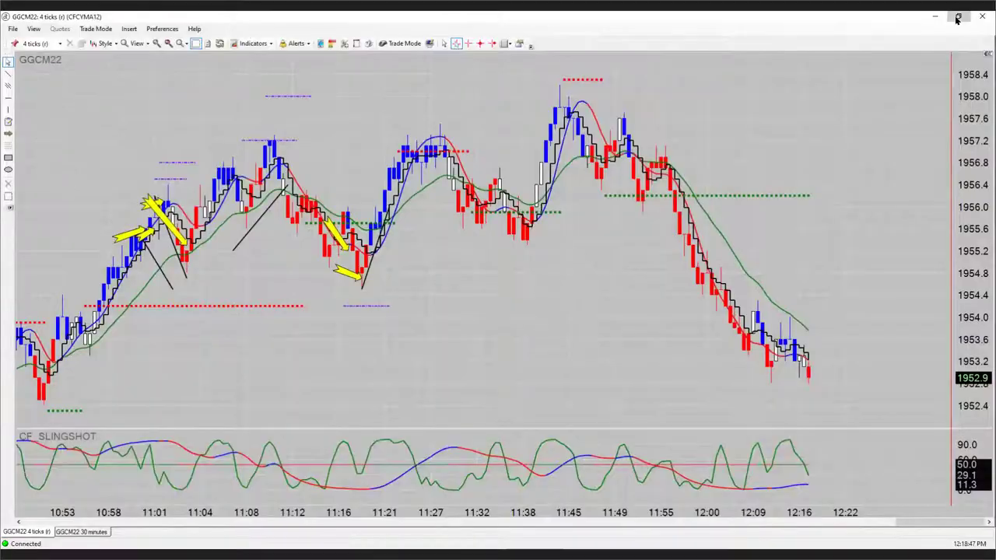
Restore the GGCM22 chart to its smaller window and maximize the GCLK22 4-tick chart.
{"action": "left_click", "coordinate": [959, 17]}
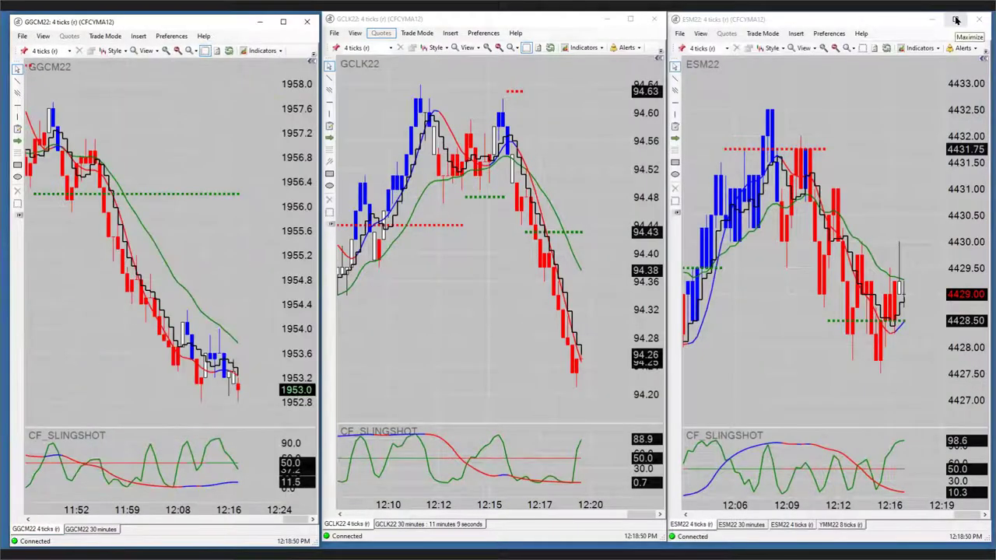
{"action": "left_click", "coordinate": [595, 84]}
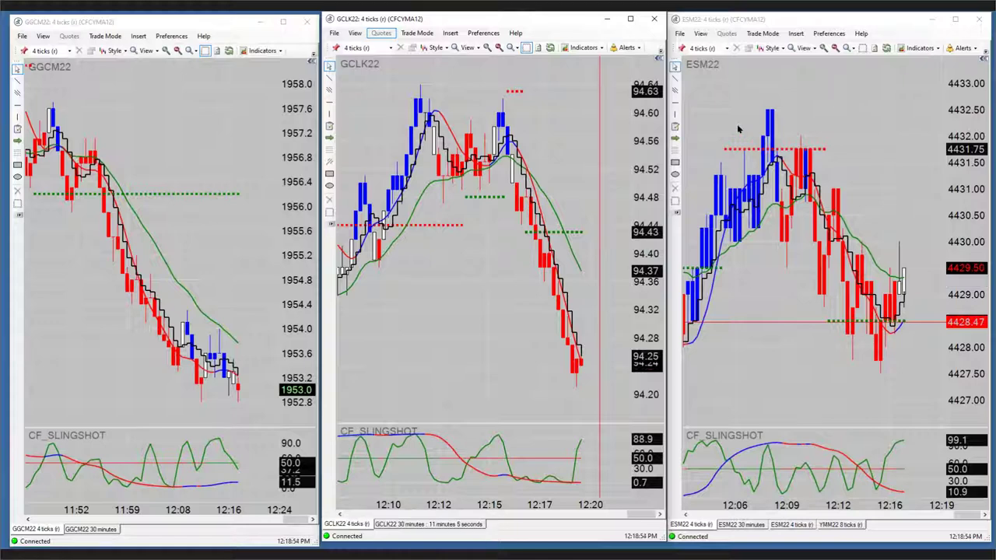
{"action": "left_click", "coordinate": [632, 20]}
Go back through the GCLK22 chart's history to the April 11 price action around 09:04 to 09:26.
{"action": "scroll", "coordinate": [182, 285], "scroll_direction": "up", "scroll_amount": 5}
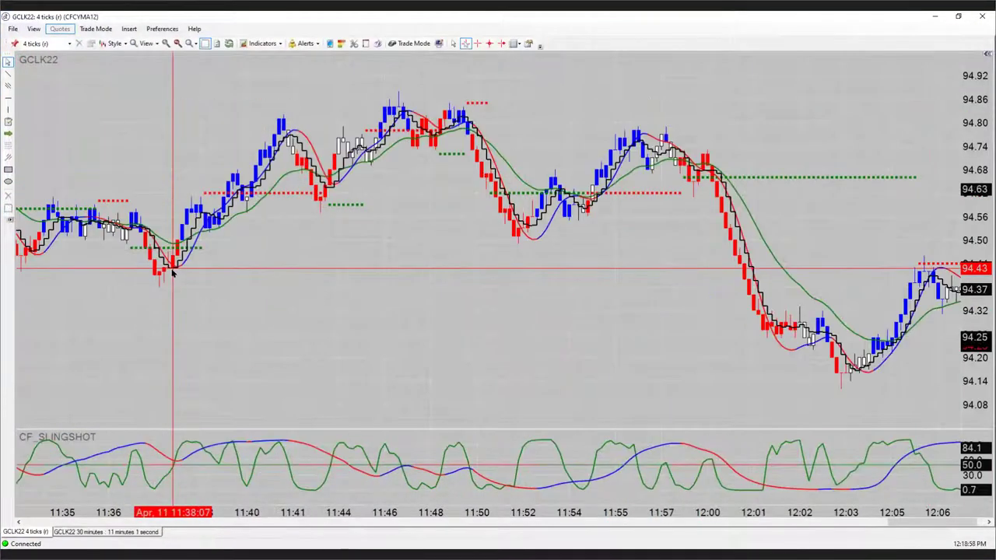
{"action": "scroll", "coordinate": [173, 273], "scroll_direction": "up", "scroll_amount": 10}
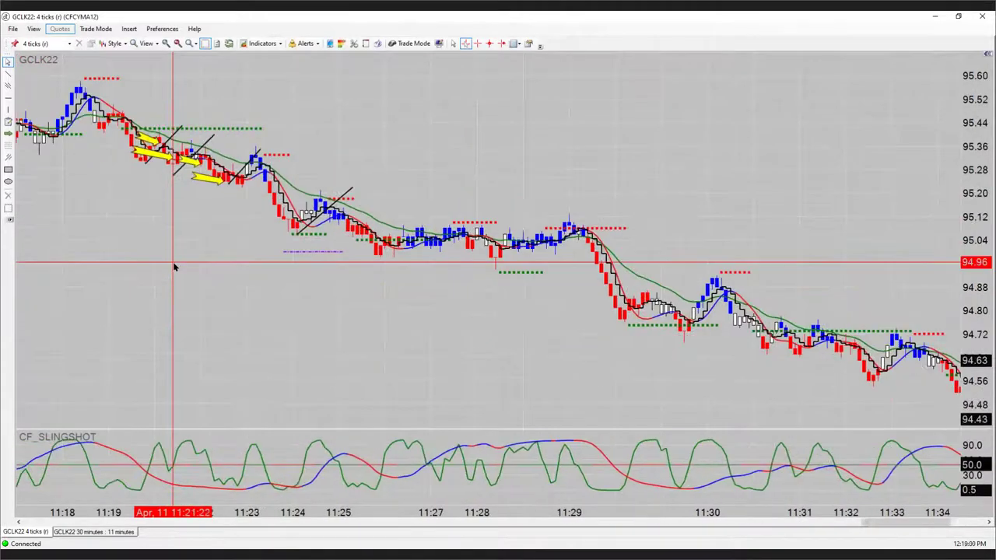
{"action": "scroll", "coordinate": [176, 266], "scroll_direction": "up", "scroll_amount": 10}
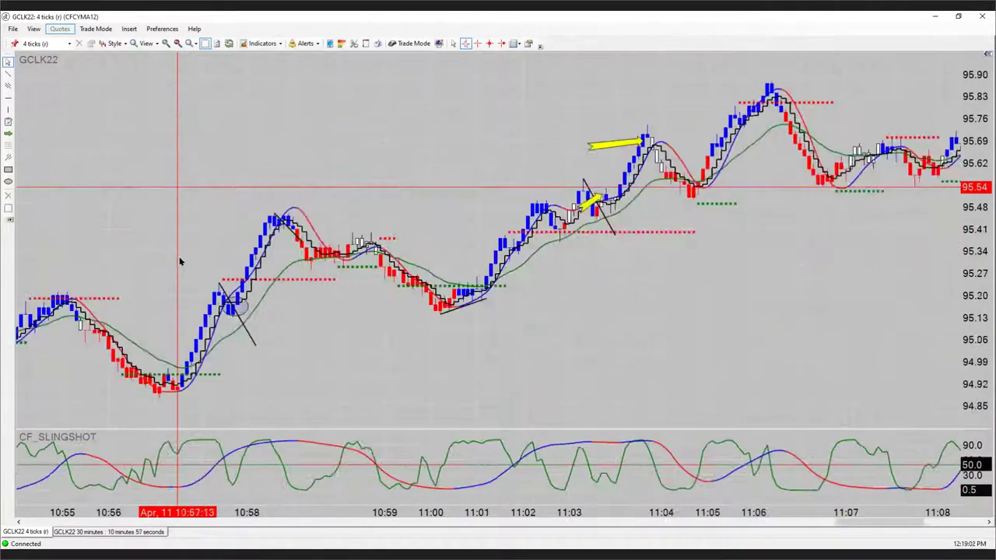
{"action": "scroll", "coordinate": [179, 263], "scroll_direction": "up", "scroll_amount": 8}
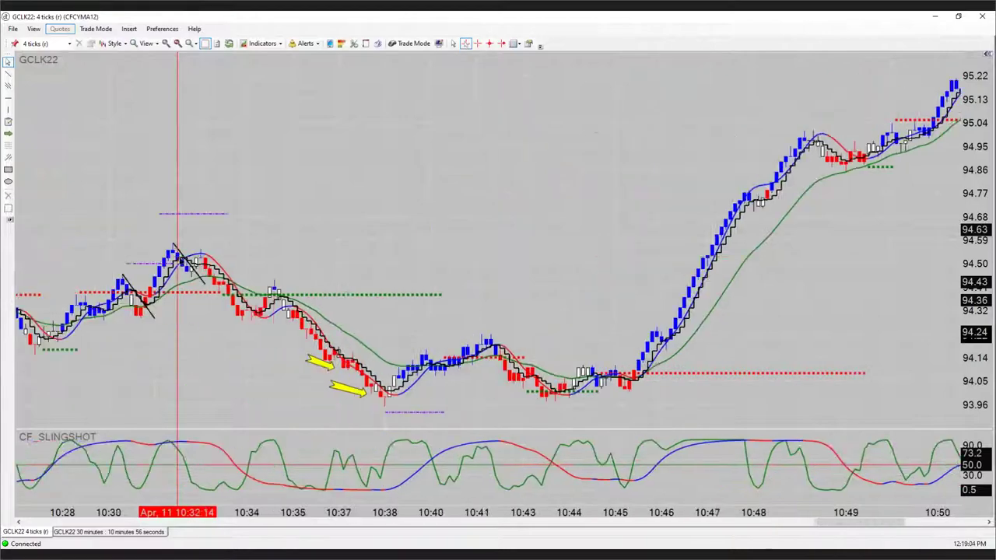
{"action": "scroll", "coordinate": [179, 262], "scroll_direction": "up", "scroll_amount": 3}
{"action": "scroll", "coordinate": [179, 262], "scroll_direction": "up", "scroll_amount": 10}
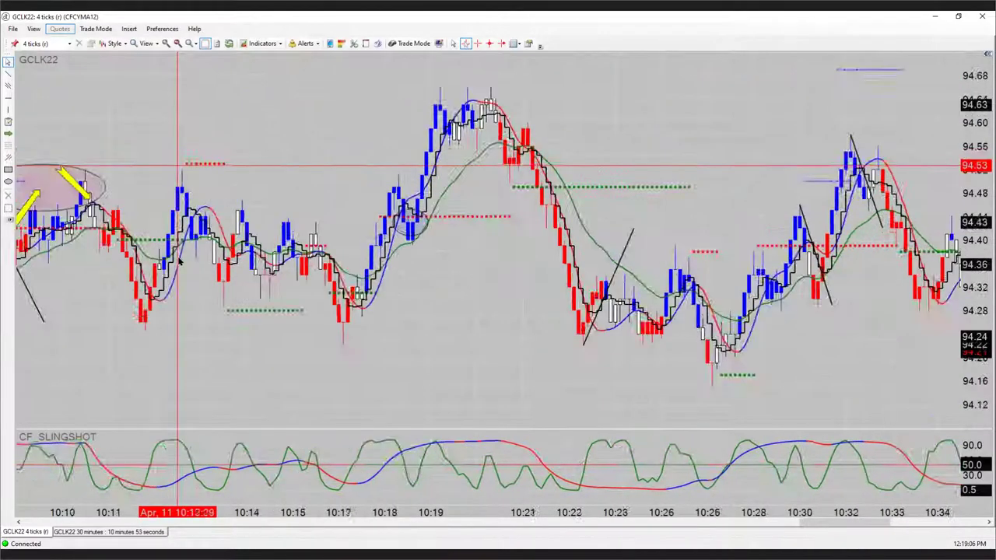
{"action": "scroll", "coordinate": [179, 263], "scroll_direction": "up", "scroll_amount": 6}
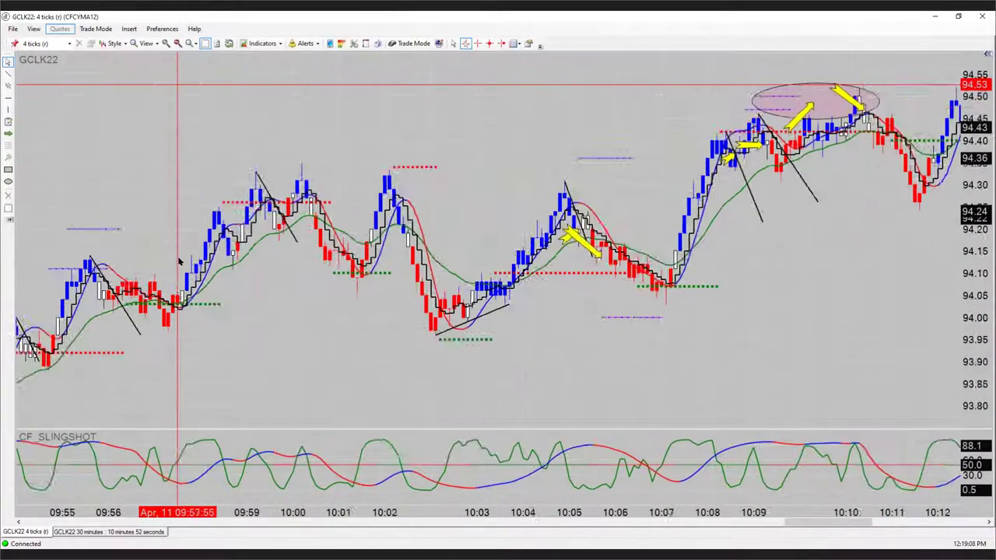
{"action": "scroll", "coordinate": [179, 263], "scroll_direction": "up", "scroll_amount": 8}
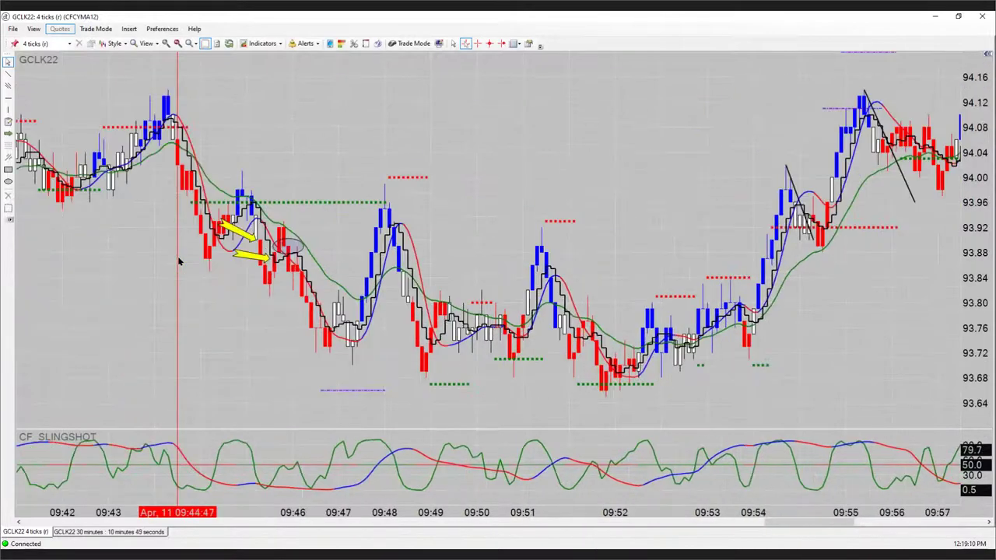
{"action": "scroll", "coordinate": [178, 262], "scroll_direction": "up", "scroll_amount": 7}
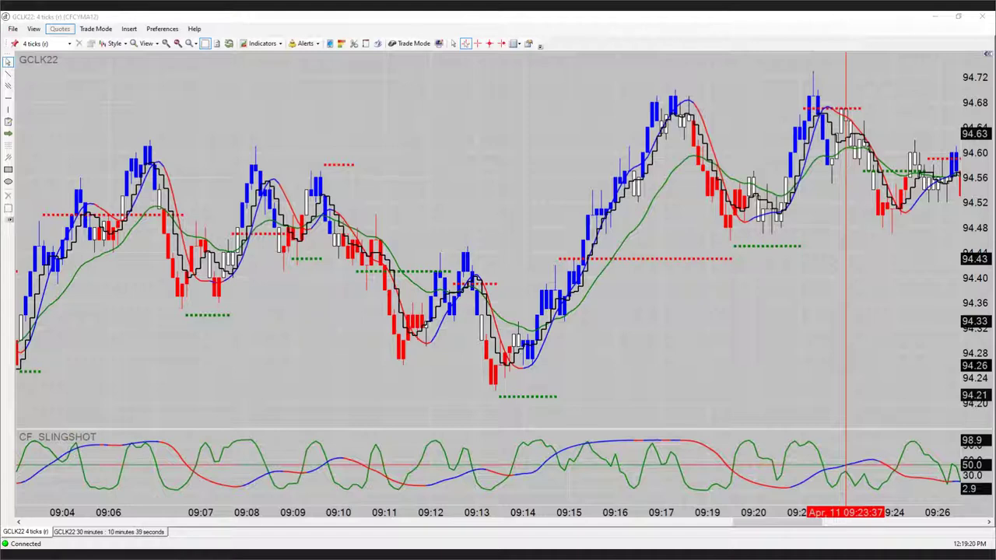
Examine the GCLK22 price action and marked trade setups in time order from about 09:04 to 10:10.
{"action": "left_click_drag", "start_coordinate": [855, 111], "coordinate": [710, 122]}
{"action": "left_click", "coordinate": [777, 118]}
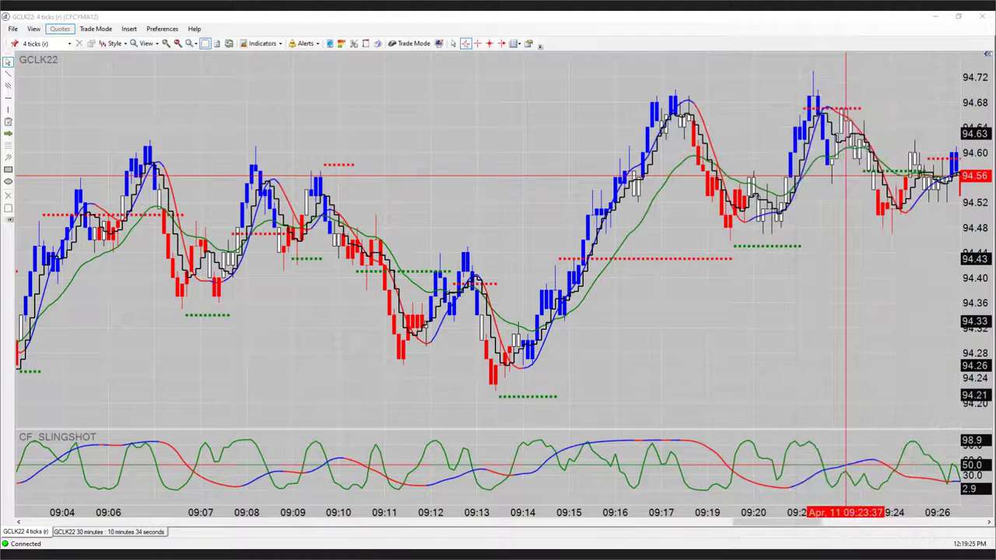
{"action": "left_click", "coordinate": [703, 178]}
{"action": "scroll", "coordinate": [439, 204], "scroll_direction": "down", "scroll_amount": 10}
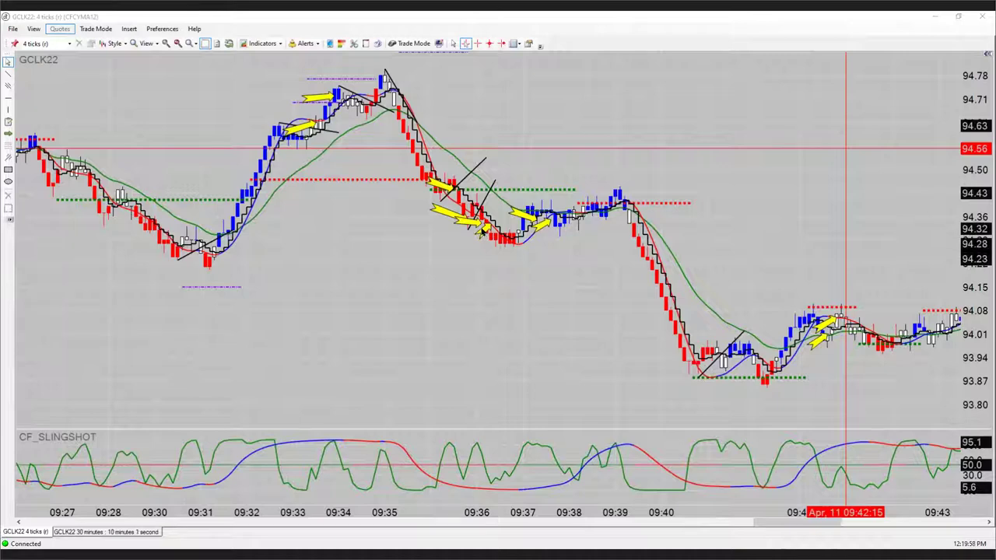
{"action": "left_click_drag", "start_coordinate": [482, 231], "coordinate": [296, 255]}
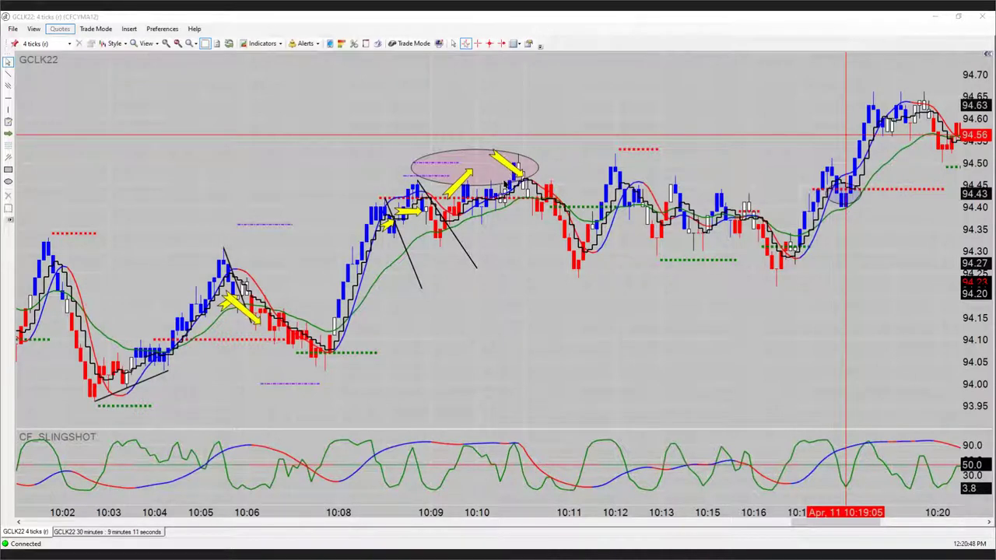
Remove the shaded ellipse around the 10:10 highs on GCLK22 and the two yellow arrows overlapping it.
{"action": "right_click", "coordinate": [487, 165]}
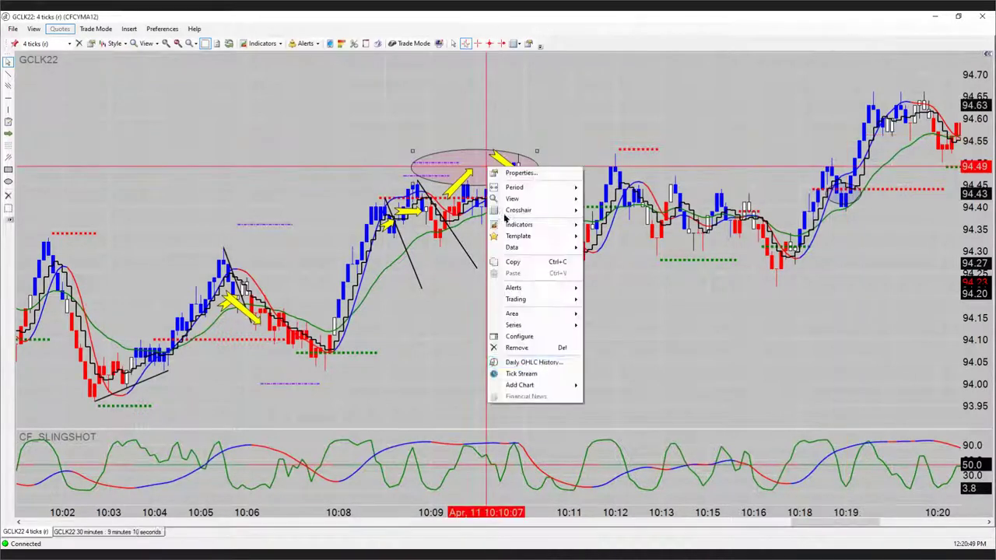
{"action": "left_click", "coordinate": [525, 348]}
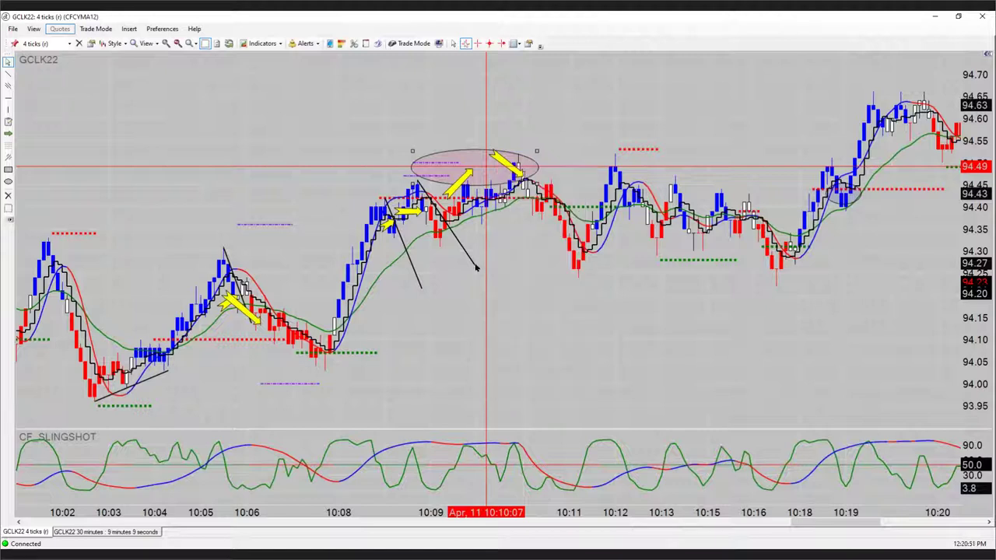
{"action": "right_click", "coordinate": [459, 179]}
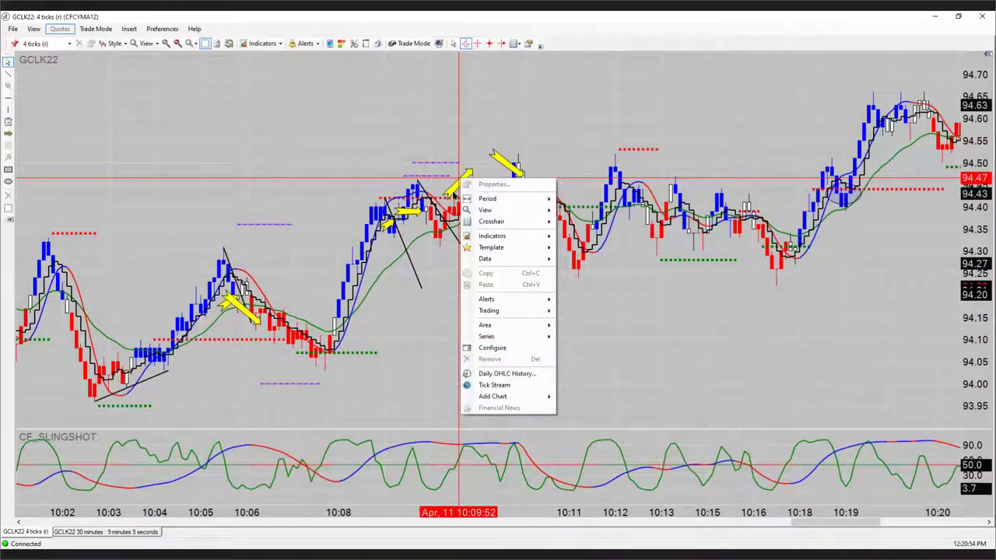
{"action": "left_click", "coordinate": [454, 190]}
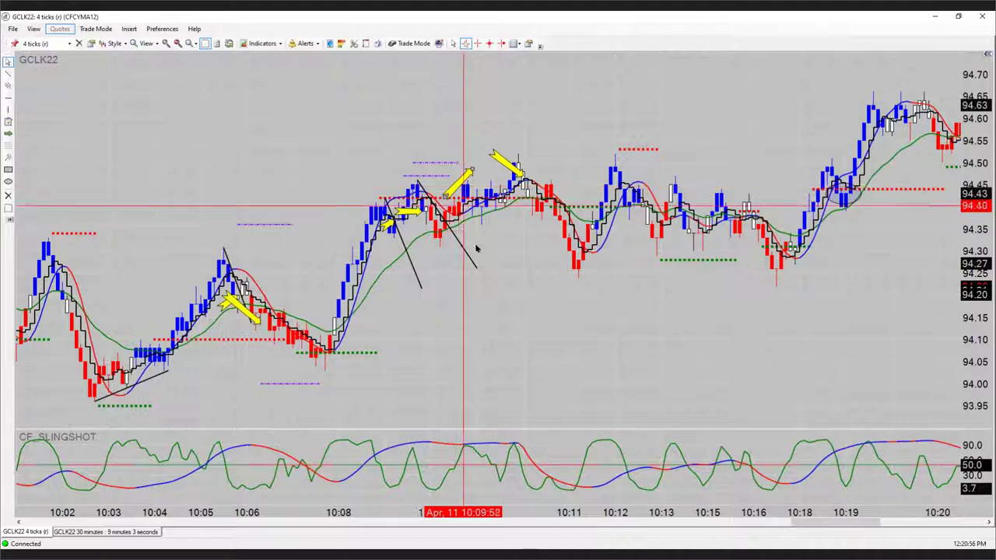
{"action": "right_click", "coordinate": [459, 181]}
{"action": "left_click", "coordinate": [489, 364]}
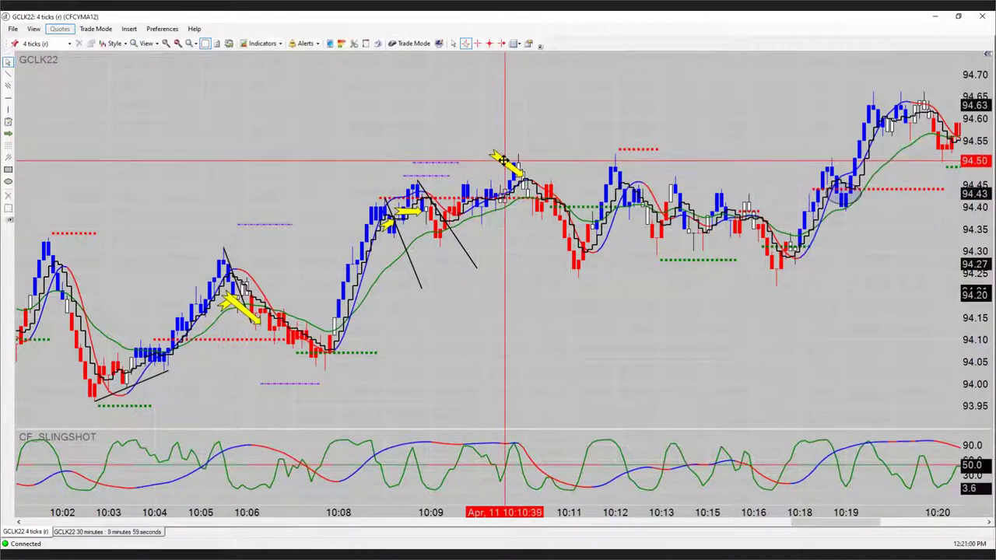
{"action": "right_click", "coordinate": [505, 161]}
{"action": "left_click", "coordinate": [545, 344]}
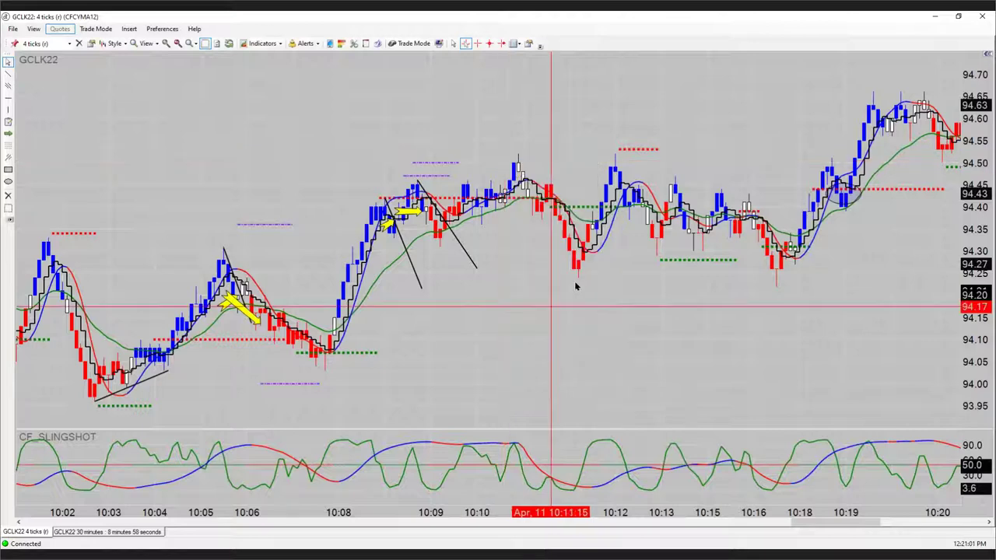
Examine the GCLK22 setups from about 10:10 to 10:38, rechecking the yellow-arrow trade near 10:06.
{"action": "scroll", "coordinate": [664, 279], "scroll_direction": "down", "scroll_amount": 5}
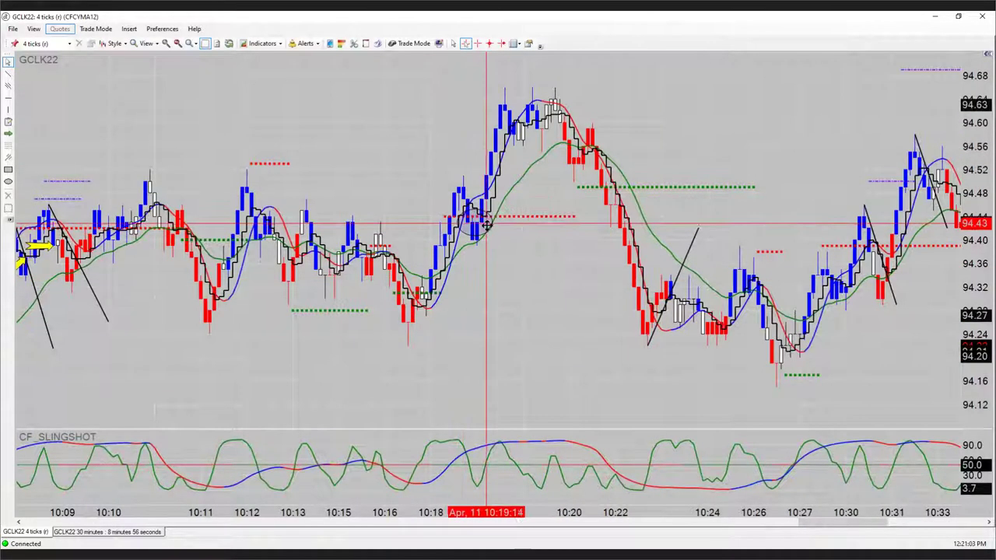
{"action": "scroll", "coordinate": [484, 232], "scroll_direction": "down", "scroll_amount": 5}
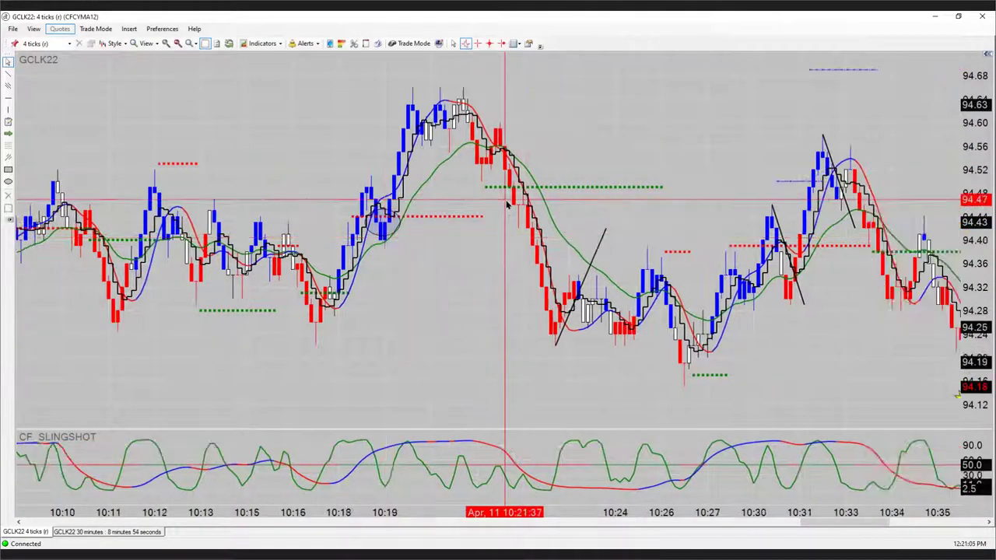
{"action": "scroll", "coordinate": [504, 208], "scroll_direction": "down", "scroll_amount": 3}
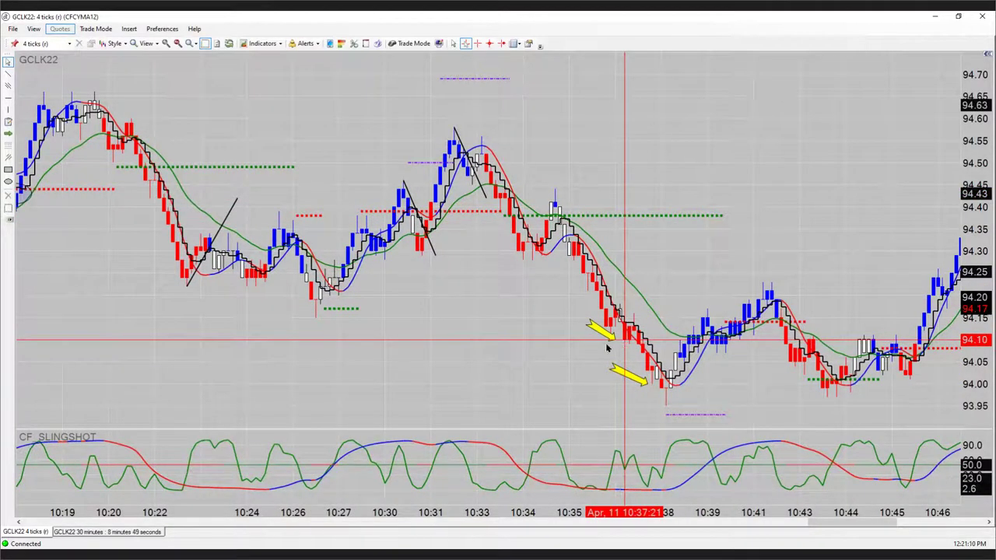
{"action": "scroll", "coordinate": [322, 326], "scroll_direction": "up", "scroll_amount": 6}
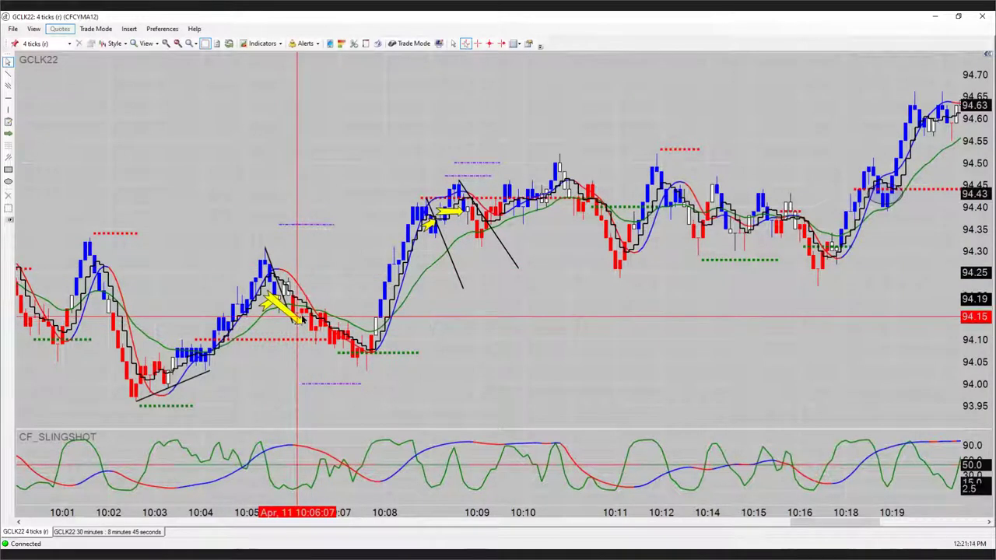
{"action": "scroll", "coordinate": [450, 228], "scroll_direction": "down", "scroll_amount": 6}
{"action": "scroll", "coordinate": [450, 229], "scroll_direction": "down", "scroll_amount": 15}
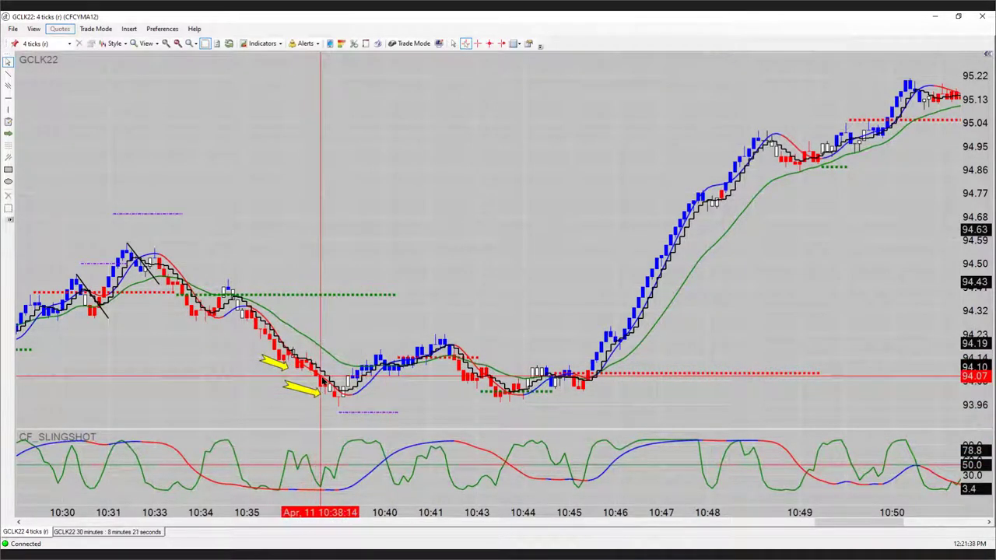
Examine the marked GCLK22 trade setups in time order from about 10:57 to 11:29.
{"action": "scroll", "coordinate": [320, 379], "scroll_direction": "down", "scroll_amount": 15}
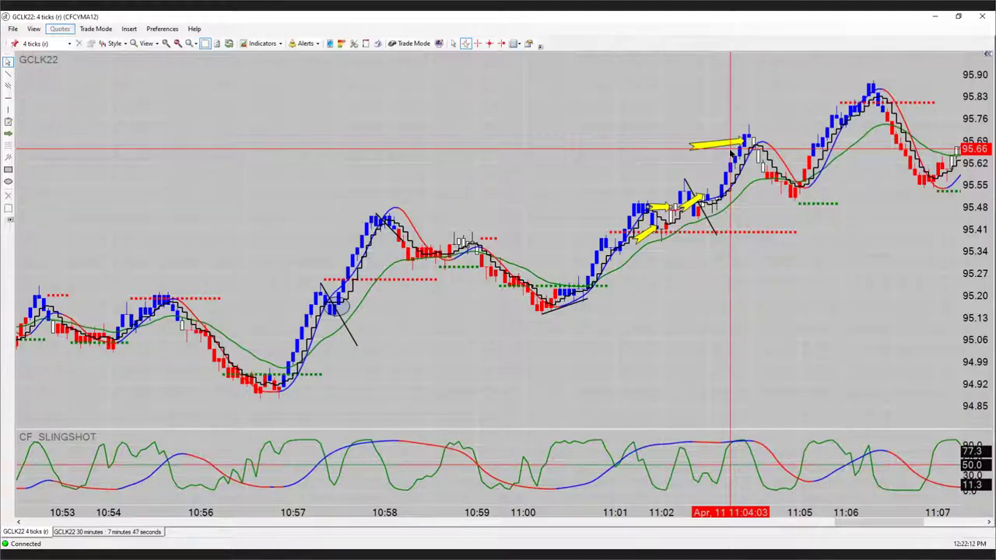
{"action": "scroll", "coordinate": [709, 191], "scroll_direction": "down", "scroll_amount": 10}
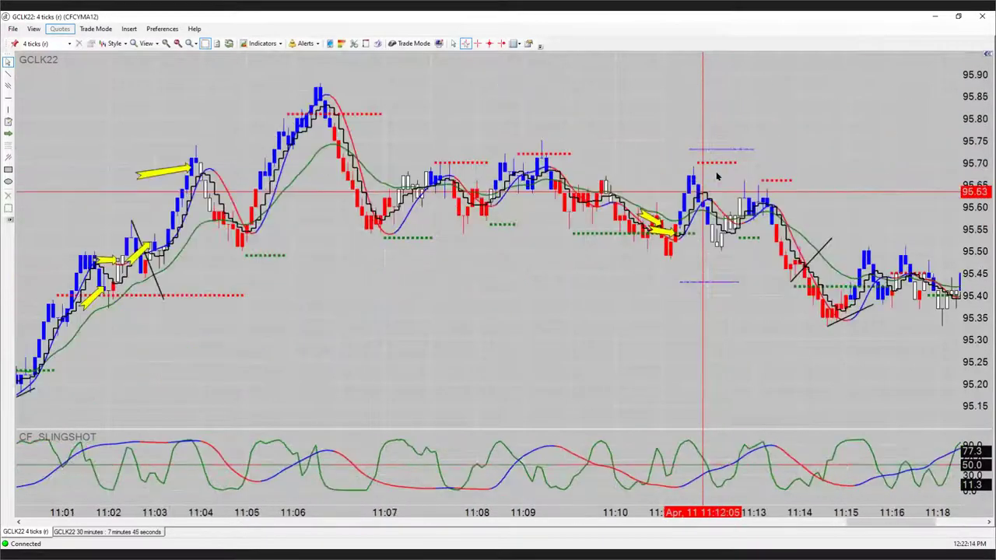
{"action": "scroll", "coordinate": [665, 265], "scroll_direction": "down", "scroll_amount": 6}
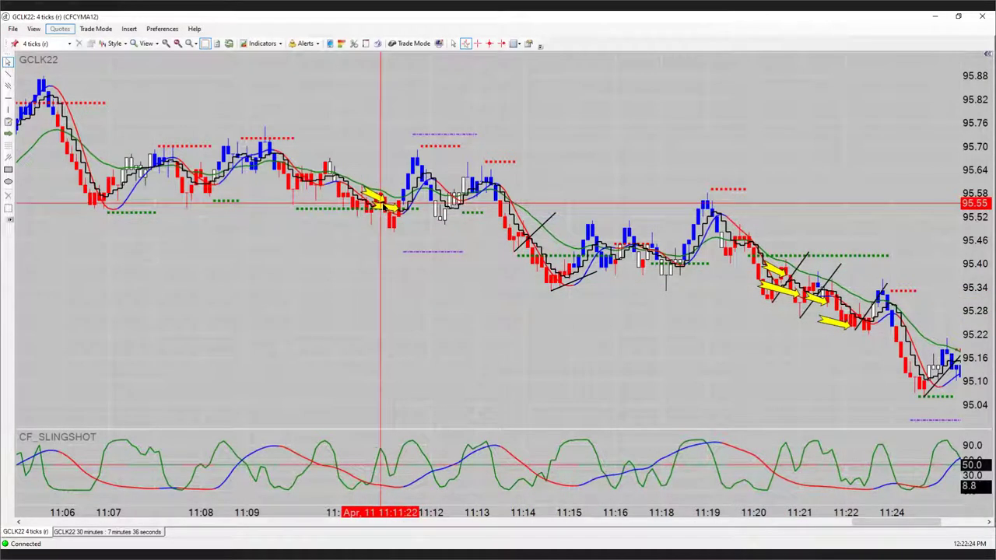
{"action": "scroll", "coordinate": [383, 206], "scroll_direction": "down", "scroll_amount": 10}
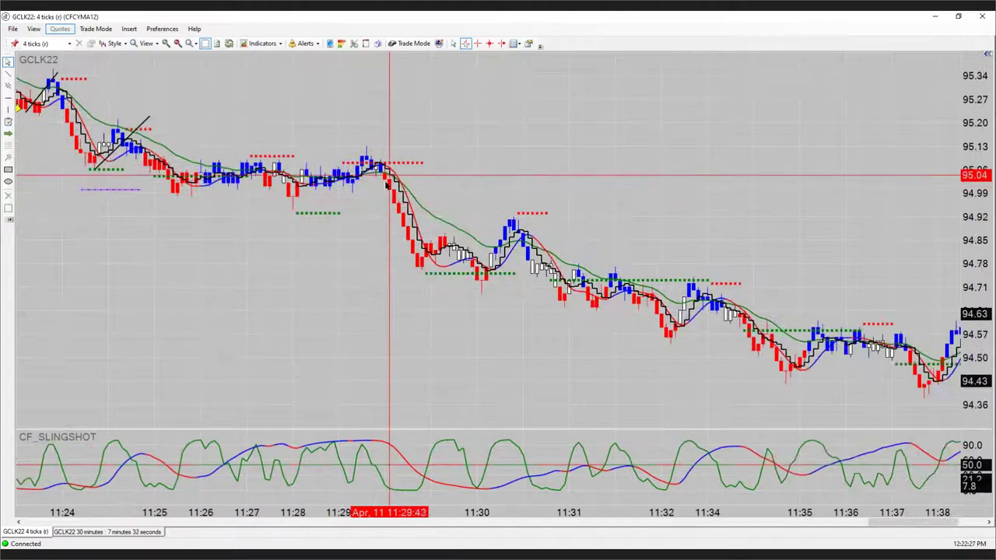
Draw a downward trend line across the GCLK22 pullback just after 11:39, from about 94.68 to about 94.51.
{"action": "scroll", "coordinate": [381, 187], "scroll_direction": "down", "scroll_amount": 3}
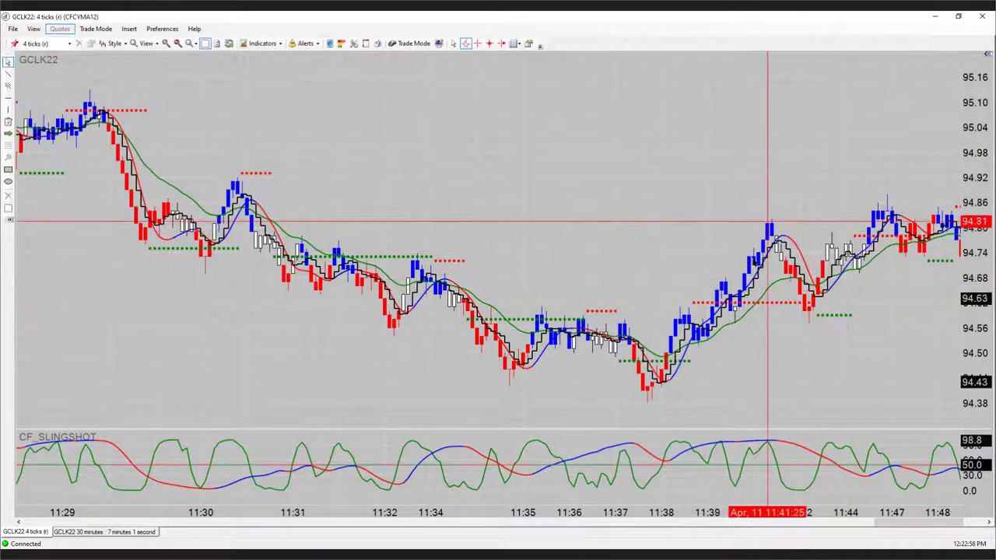
{"action": "left_click", "coordinate": [8, 73]}
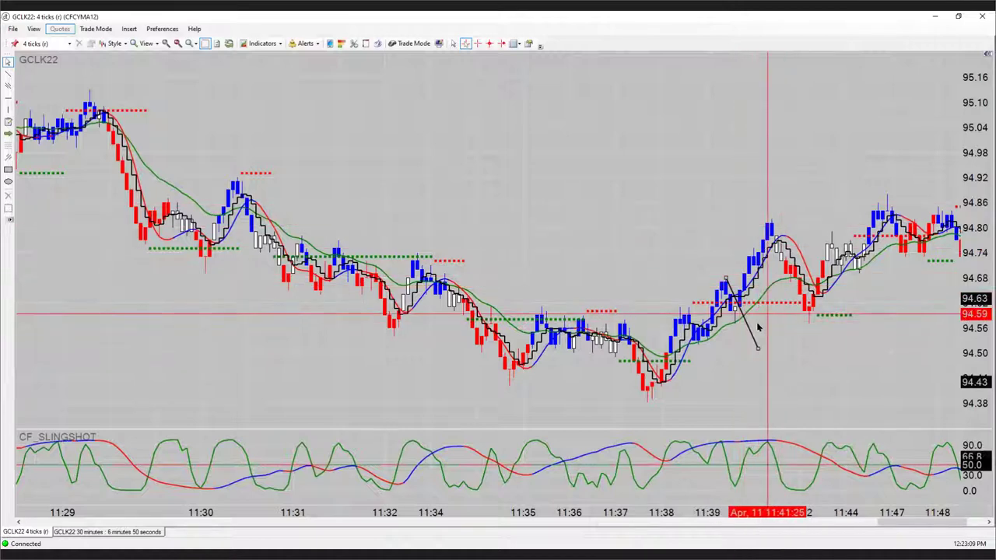
Examine the GCLK22 price action in time order from about 11:41 to the latest bars near 12:23.
{"action": "scroll", "coordinate": [759, 315], "scroll_direction": "down", "scroll_amount": 5}
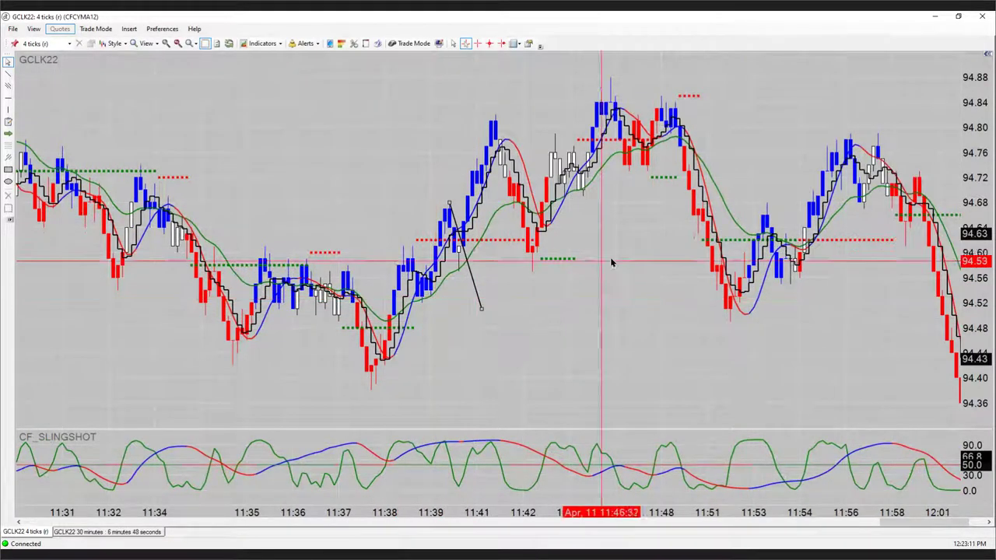
{"action": "scroll", "coordinate": [576, 267], "scroll_direction": "down", "scroll_amount": 3}
{"action": "scroll", "coordinate": [521, 279], "scroll_direction": "down", "scroll_amount": 3}
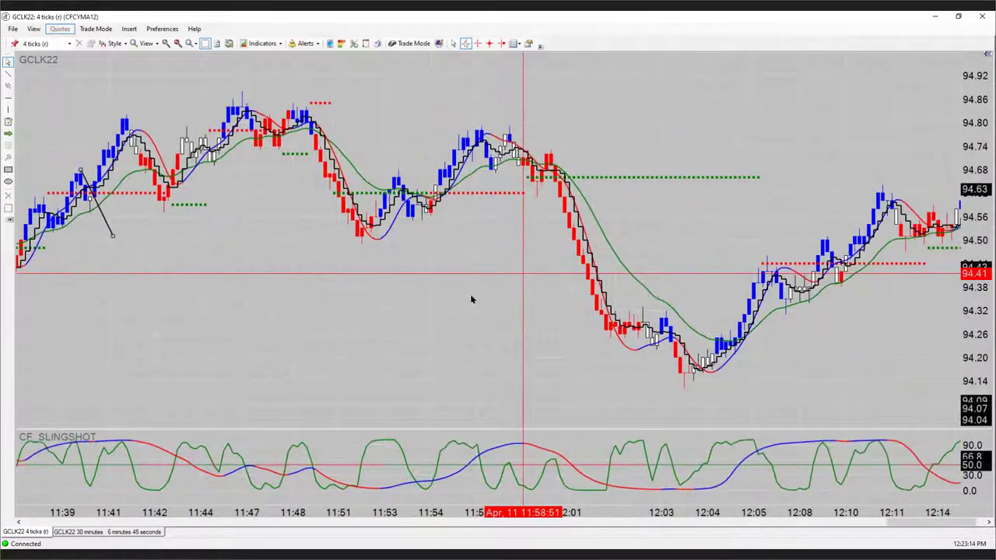
{"action": "scroll", "coordinate": [426, 296], "scroll_direction": "down", "scroll_amount": 2}
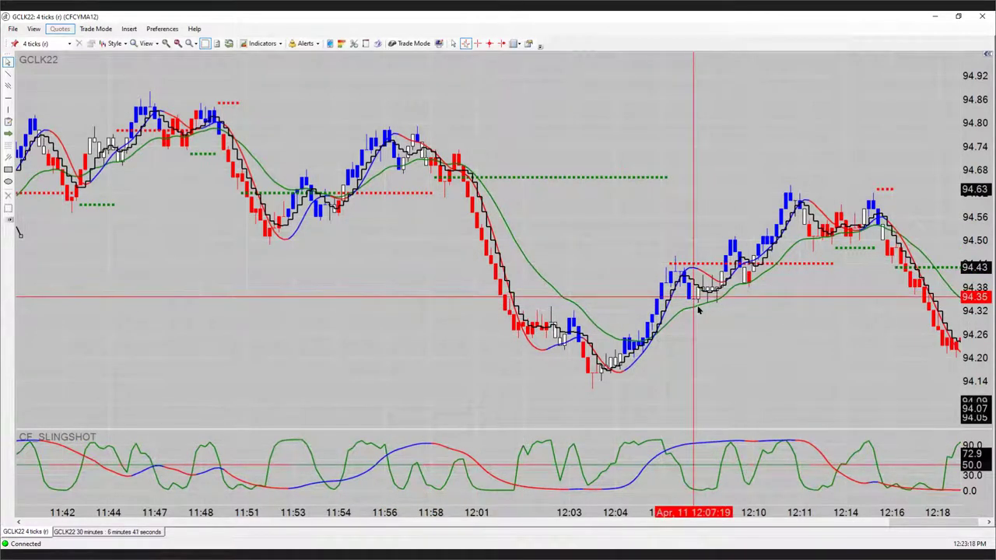
{"action": "scroll", "coordinate": [695, 311], "scroll_direction": "down", "scroll_amount": 3}
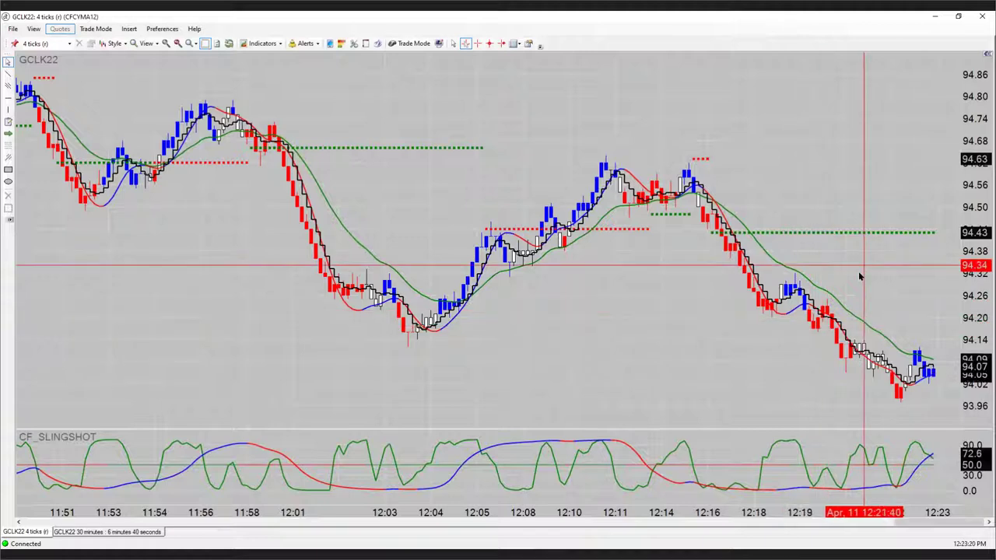
{"action": "scroll", "coordinate": [880, 265], "scroll_direction": "down", "scroll_amount": 2}
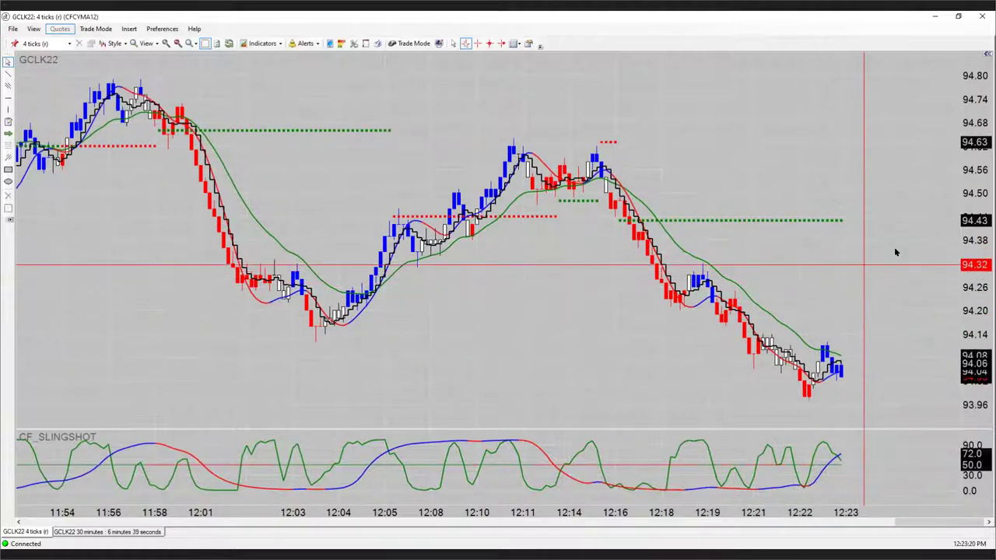
Bring up the ESM22 4-tick chart at full size and go back to the marked setups around 10:02 to 10:12.
{"action": "left_click", "coordinate": [959, 16]}
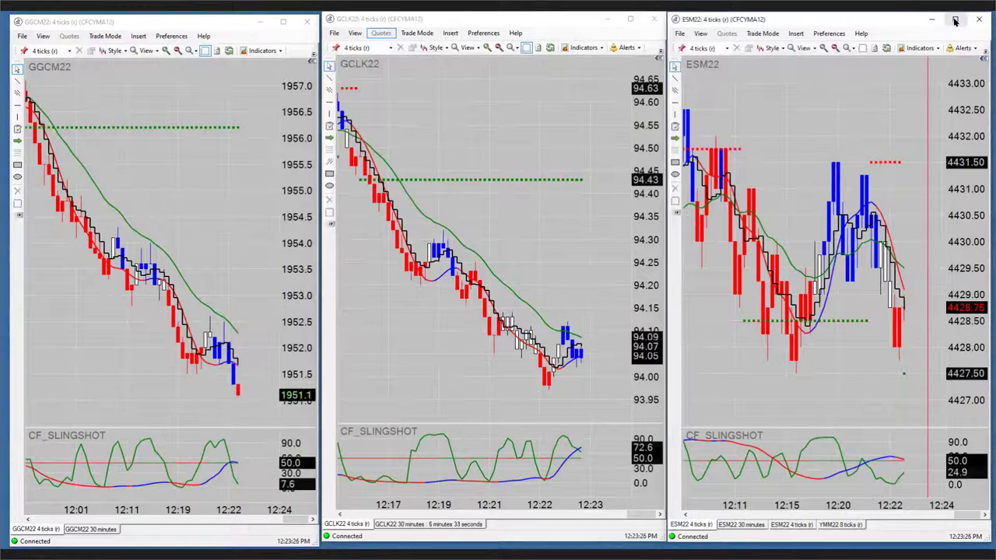
{"action": "left_click", "coordinate": [955, 20]}
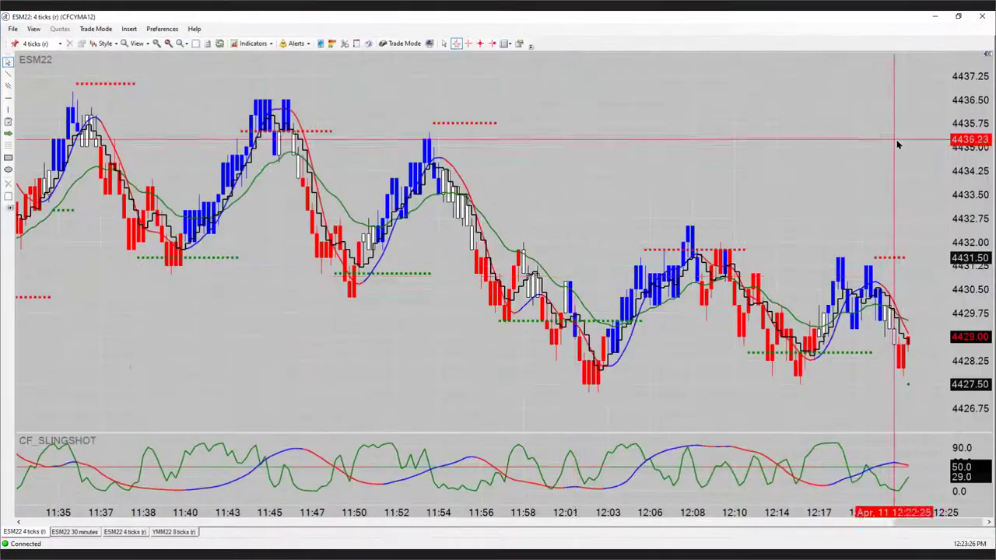
{"action": "left_click", "coordinate": [45, 526]}
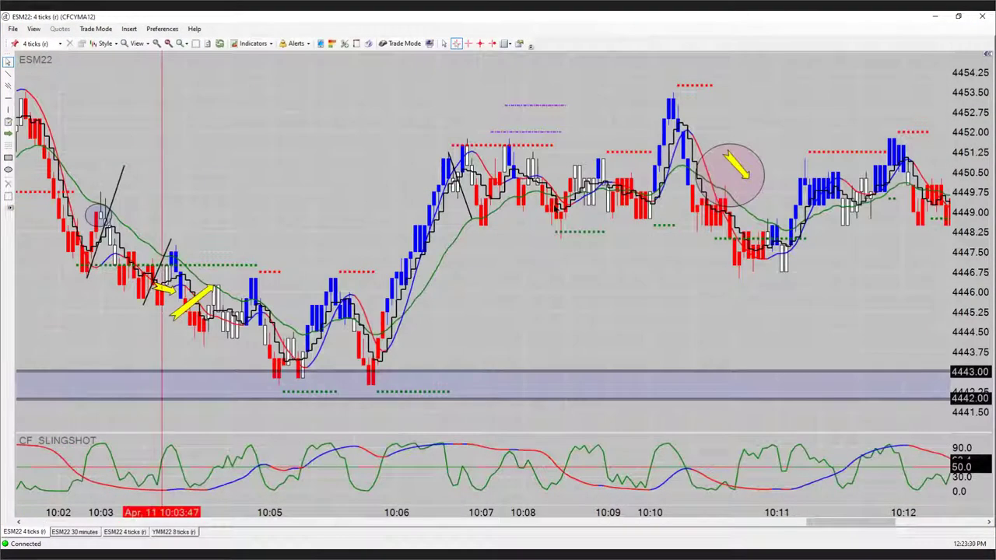
Return to the side-by-side charts and check the GCLK22 30-minute chart before going back to its 4-tick chart.
{"action": "left_click", "coordinate": [958, 17]}
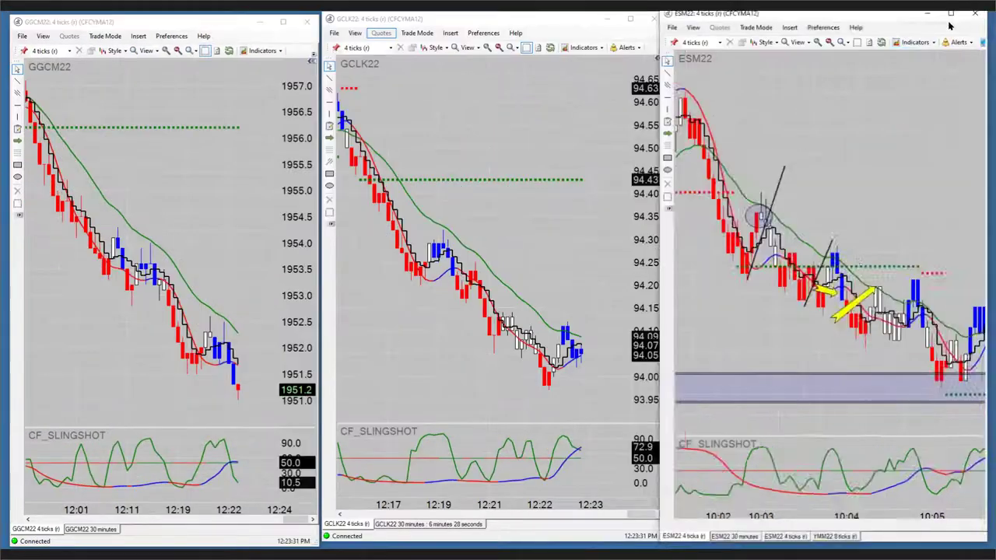
{"action": "left_click", "coordinate": [416, 527]}
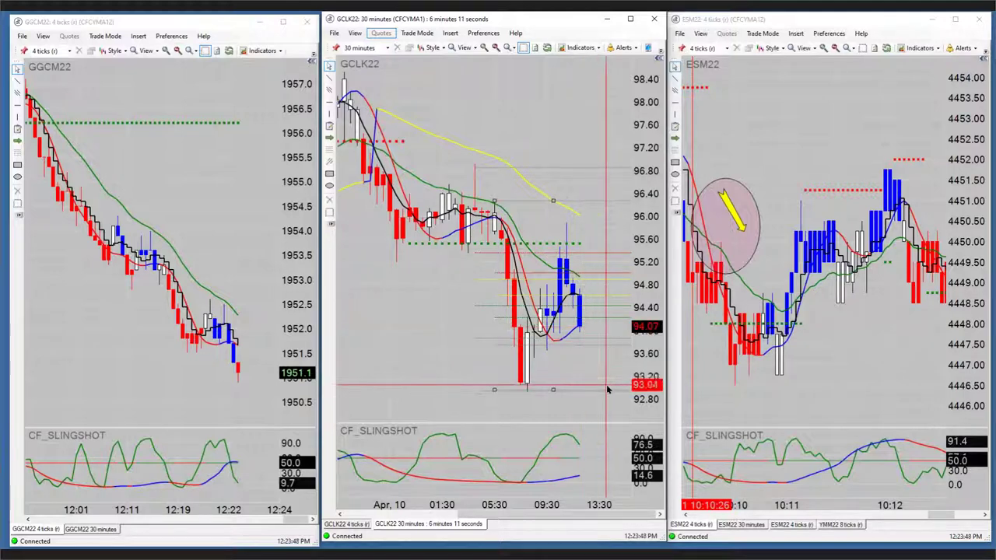
{"action": "left_click", "coordinate": [347, 524]}
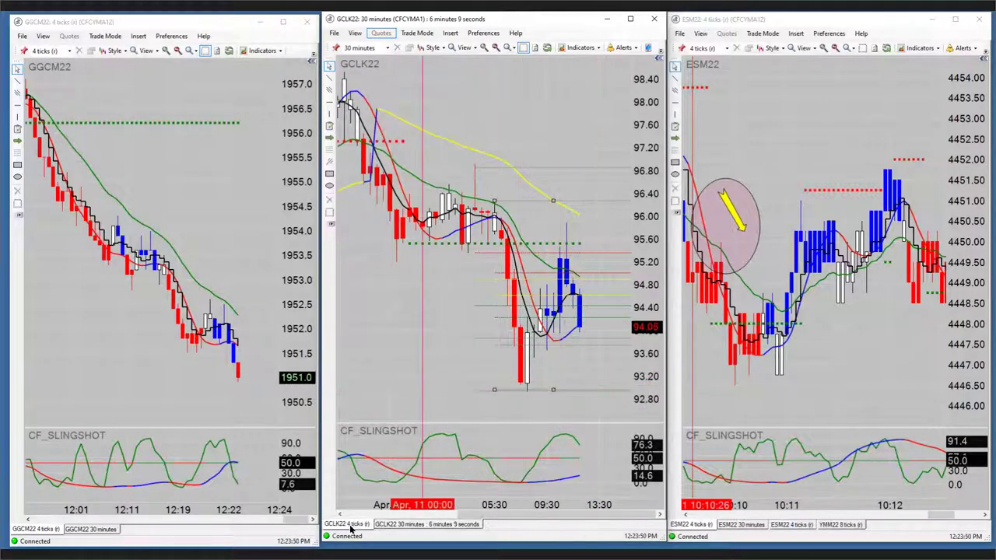
Show the ESM22 30-minute chart at full size with price history back to about April 6.
{"action": "left_click", "coordinate": [742, 525]}
{"action": "left_click", "coordinate": [956, 20]}
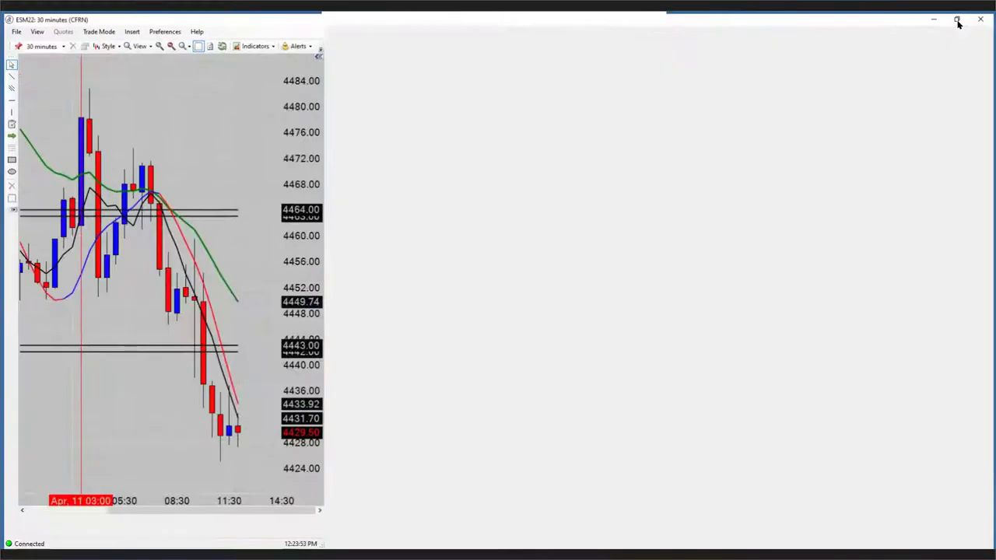
{"action": "left_click", "coordinate": [169, 44]}
{"action": "left_click", "coordinate": [169, 45]}
{"action": "left_click", "coordinate": [169, 44]}
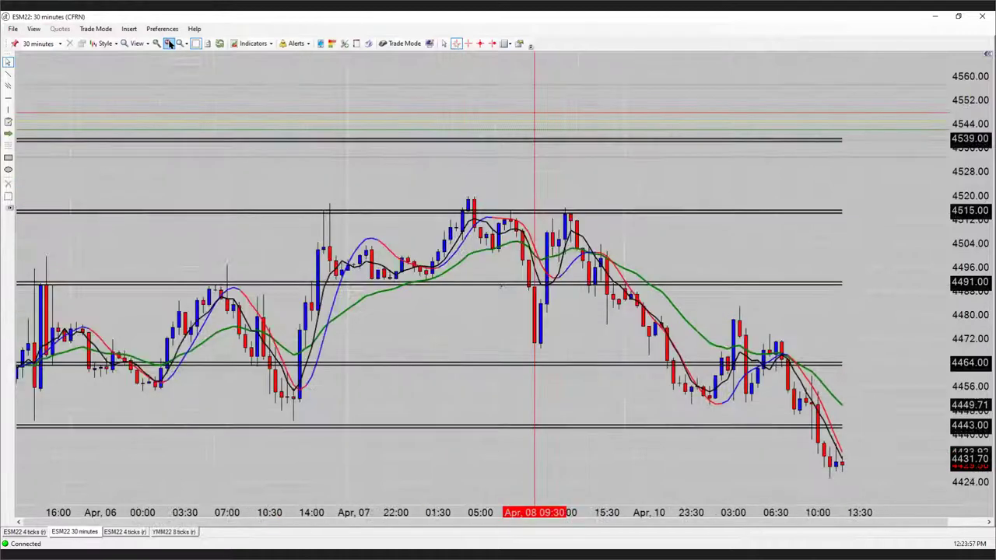
{"action": "left_click", "coordinate": [169, 45]}
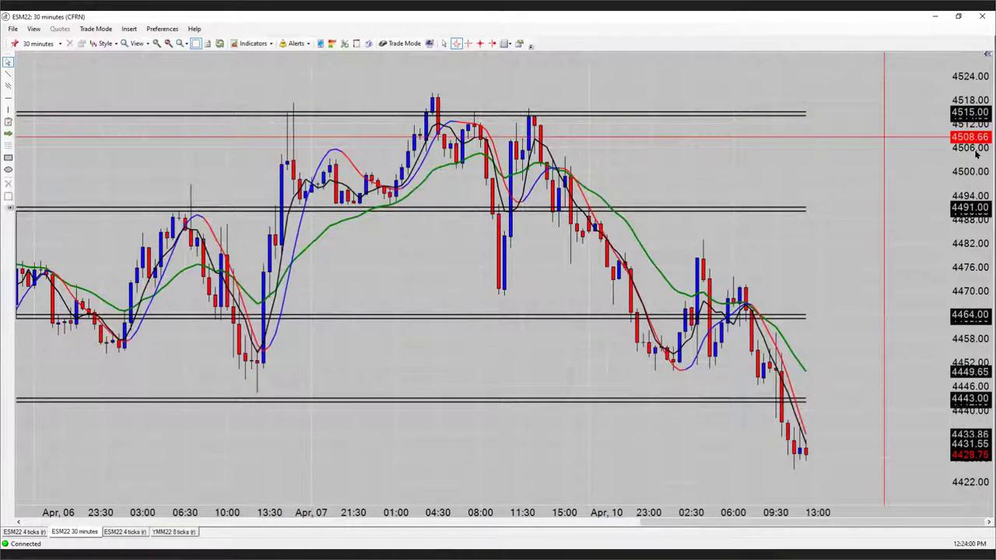
Inspect the ESM22 30-minute horizontal price levels from 4515 down to 4366, and return to the 4-tick chart.
{"action": "scroll", "coordinate": [975, 153], "scroll_direction": "down", "scroll_amount": 10}
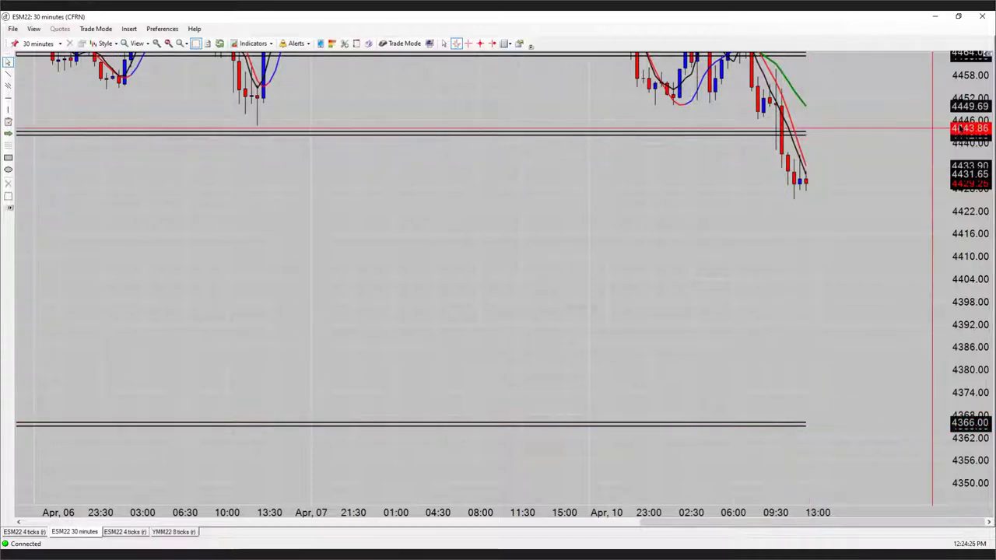
{"action": "scroll", "coordinate": [966, 117], "scroll_direction": "up", "scroll_amount": 10}
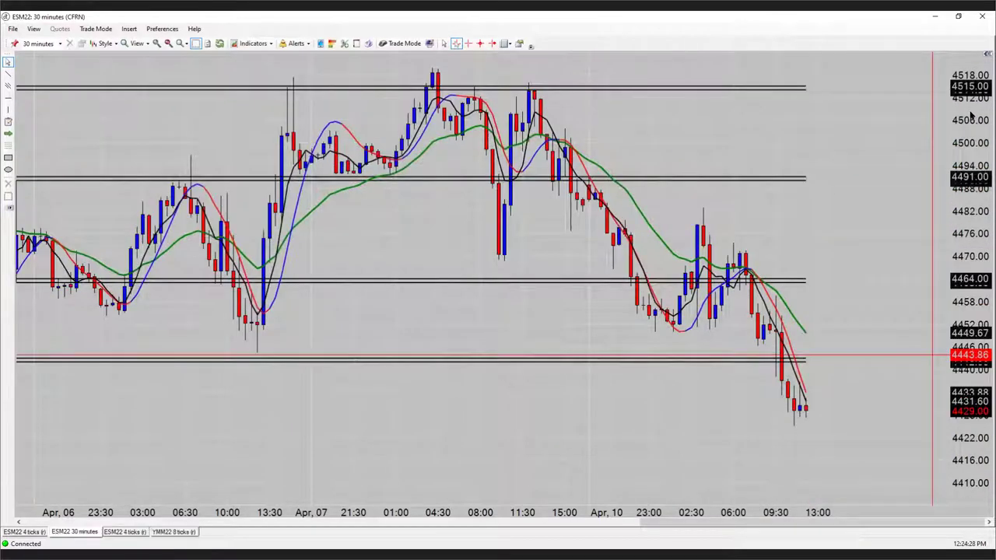
{"action": "left_click_drag", "start_coordinate": [971, 115], "coordinate": [972, 118]}
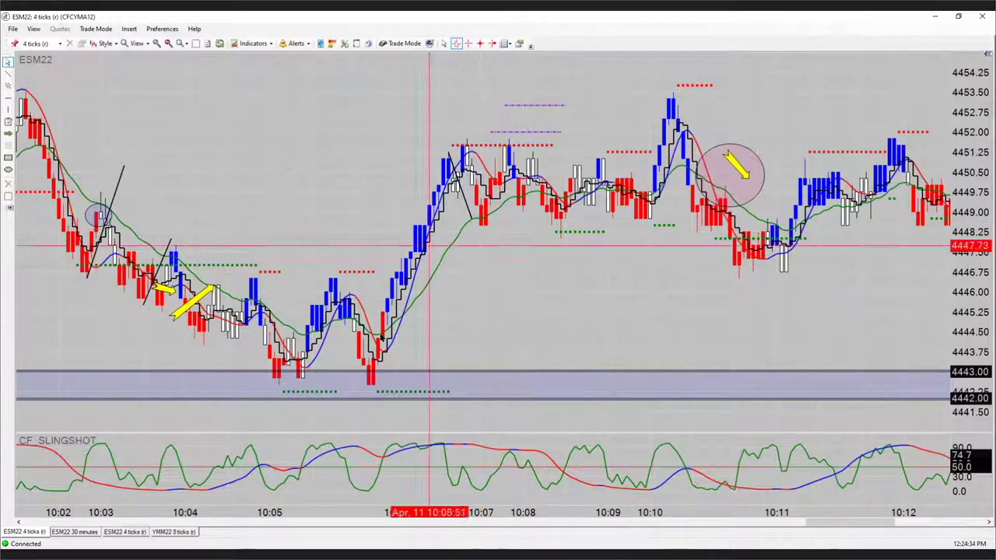
Go back through the ESM22 4-tick chart to the morning price action from about 09:31 to 09:39.
{"action": "scroll", "coordinate": [102, 296], "scroll_direction": "up", "scroll_amount": 10}
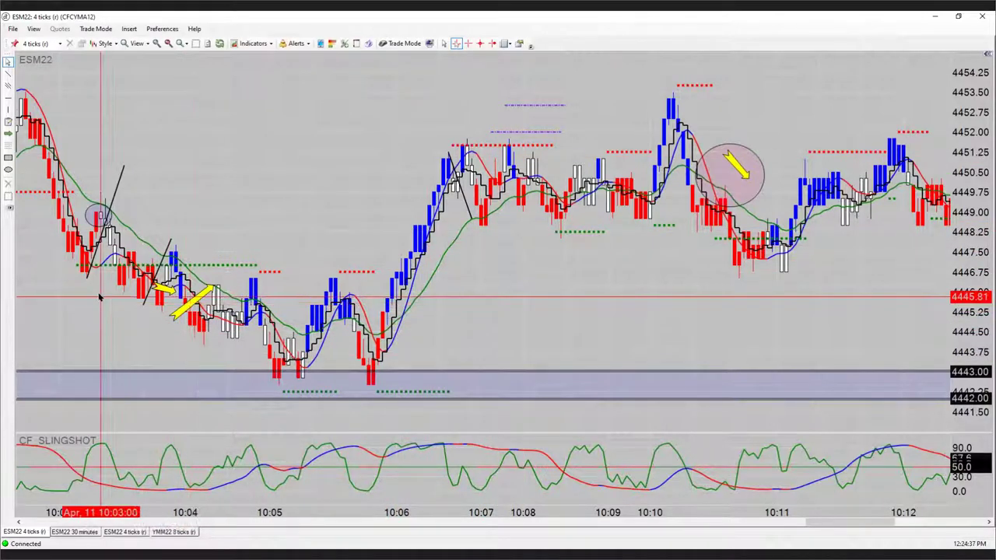
{"action": "scroll", "coordinate": [121, 292], "scroll_direction": "up", "scroll_amount": 10}
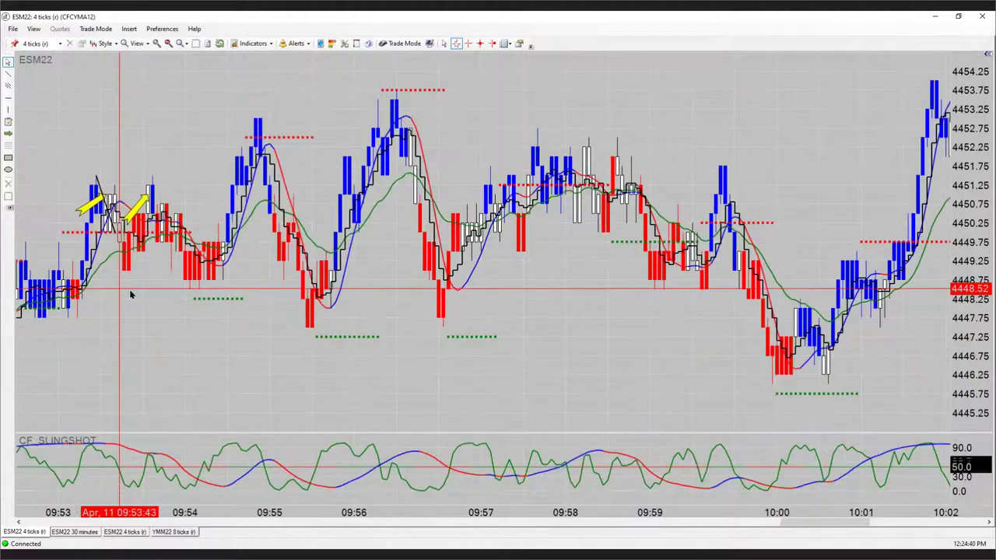
{"action": "scroll", "coordinate": [279, 292], "scroll_direction": "up", "scroll_amount": 10}
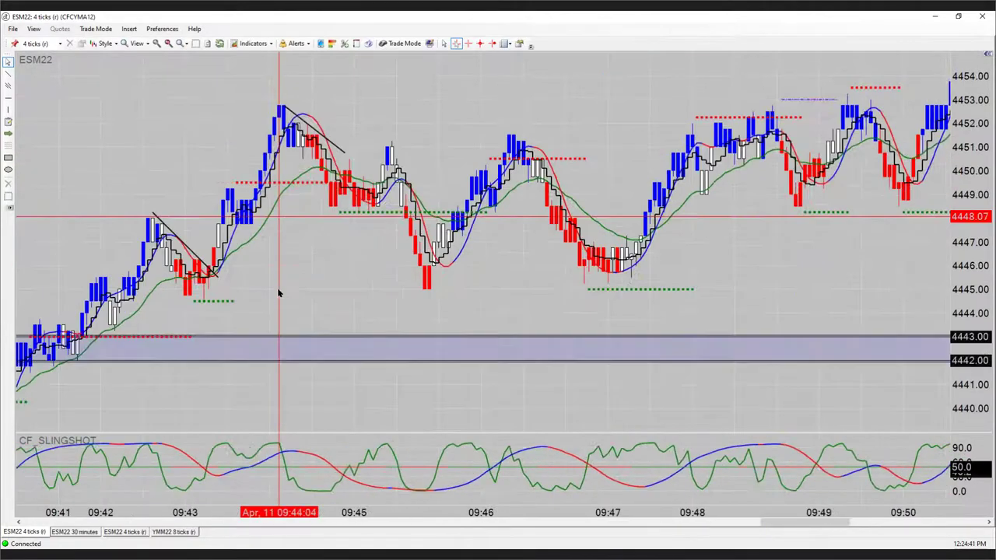
{"action": "scroll", "coordinate": [279, 292], "scroll_direction": "up", "scroll_amount": 10}
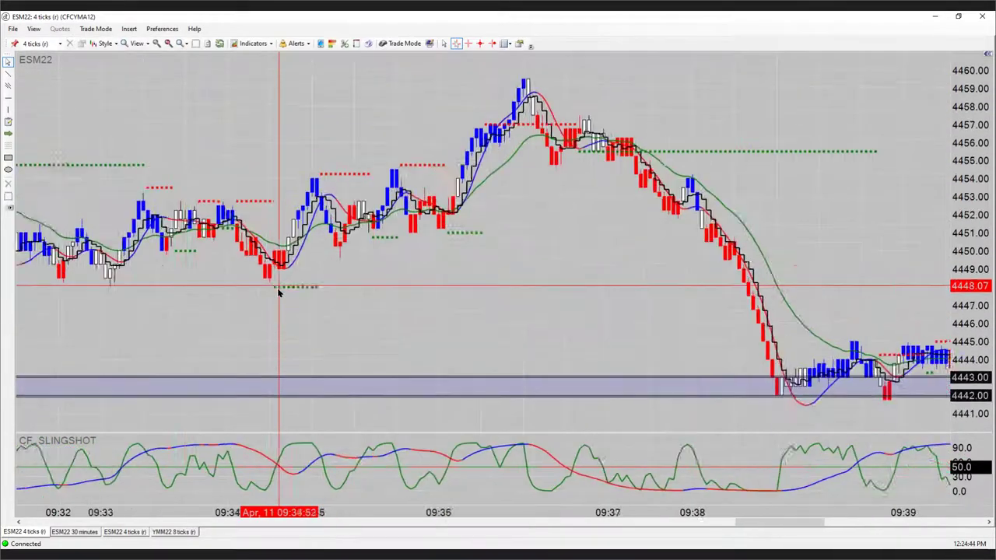
{"action": "scroll", "coordinate": [278, 293], "scroll_direction": "down", "scroll_amount": 4}
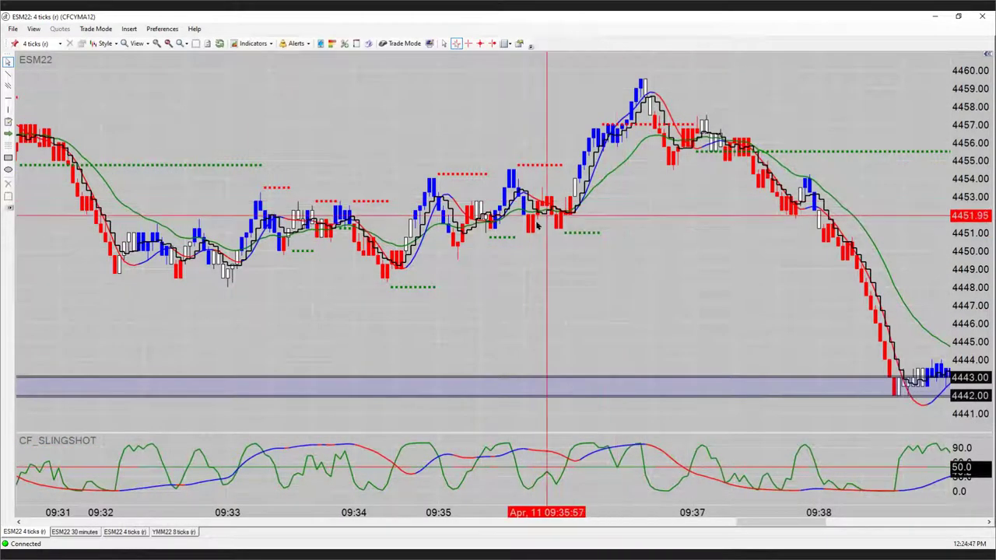
Examine the marked ESM22 trade setups from about 09:44 to 10:04, including the yellow-arrow trades near 09:51 and 09:53.
{"action": "scroll", "coordinate": [537, 222], "scroll_direction": "down", "scroll_amount": 2}
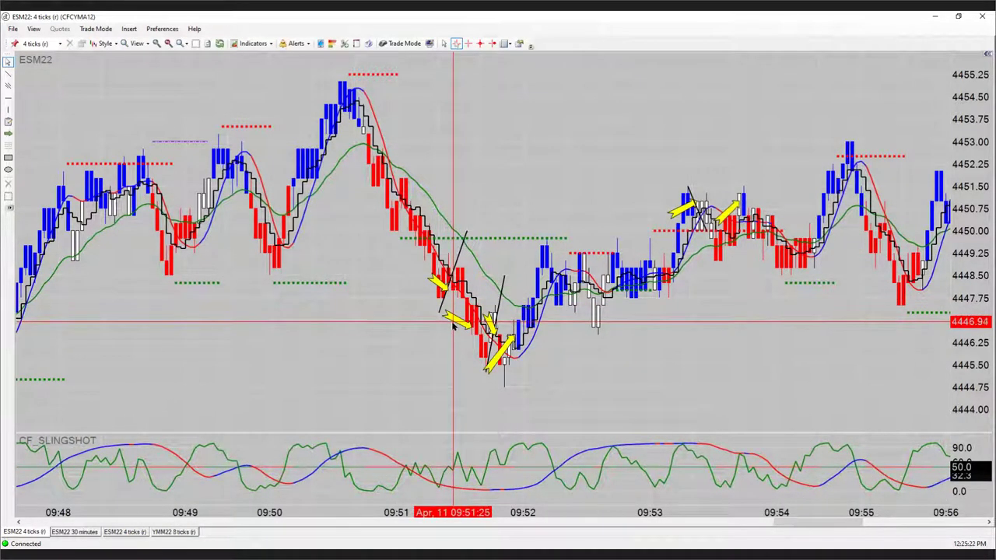
{"action": "scroll", "coordinate": [369, 272], "scroll_direction": "up", "scroll_amount": 5}
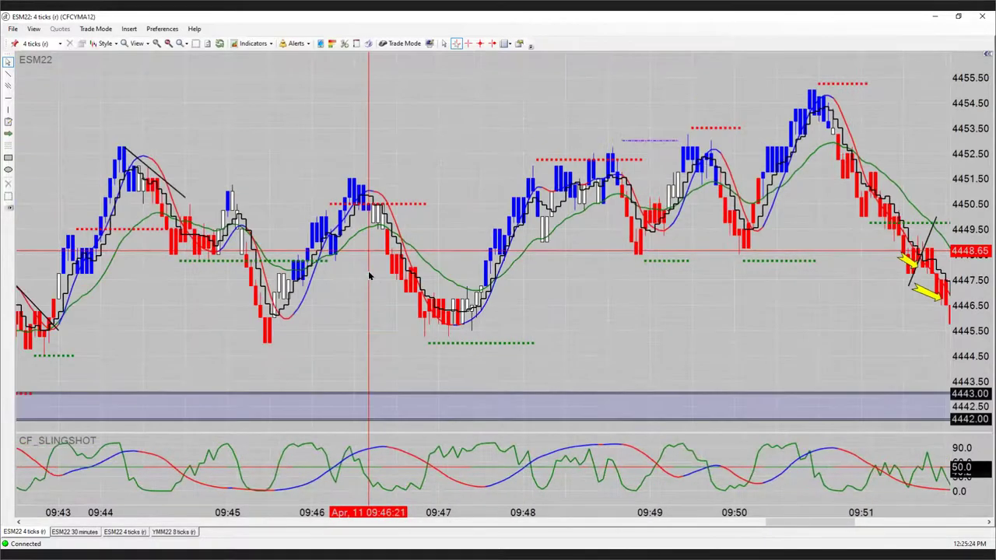
{"action": "scroll", "coordinate": [370, 274], "scroll_direction": "down", "scroll_amount": 3}
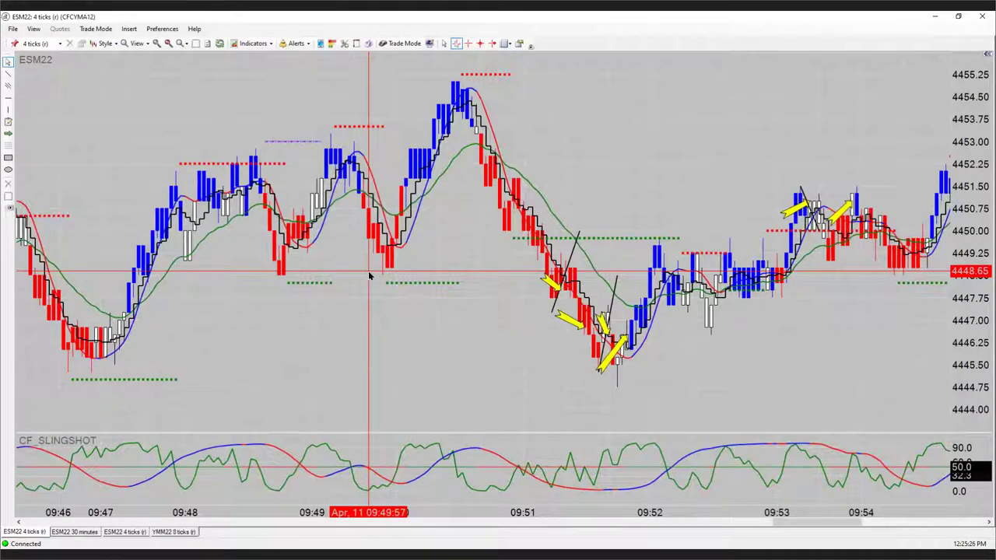
{"action": "scroll", "coordinate": [370, 274], "scroll_direction": "down", "scroll_amount": 2}
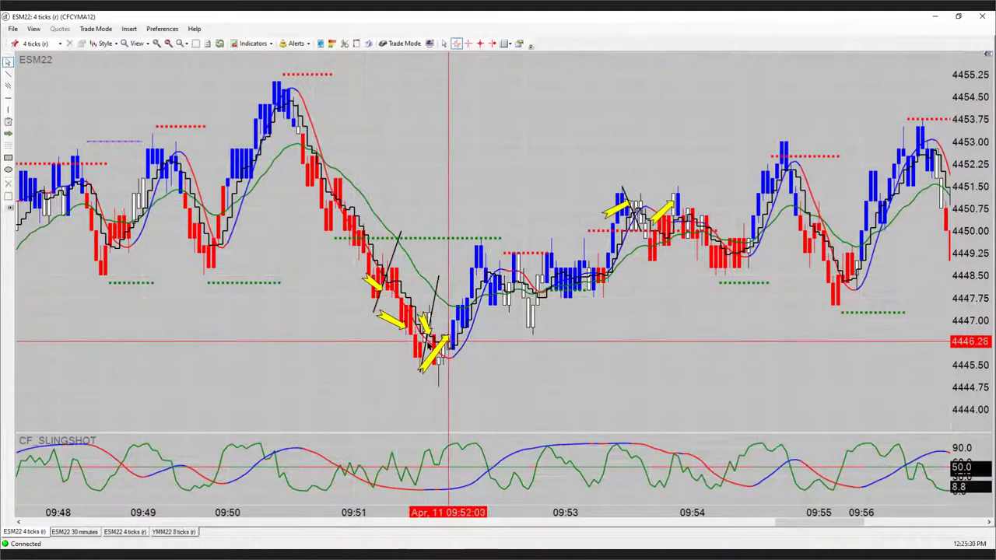
{"action": "scroll", "coordinate": [655, 189], "scroll_direction": "down", "scroll_amount": 6}
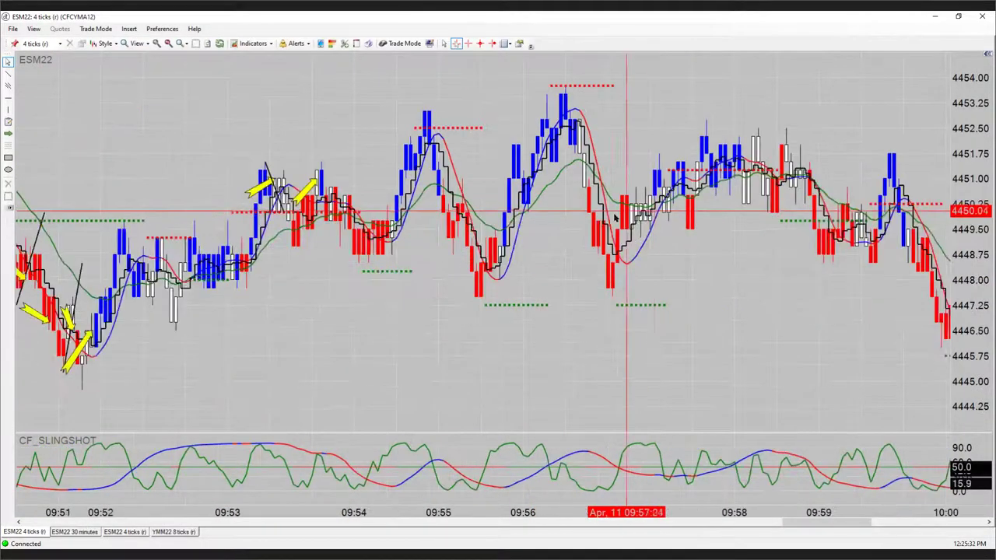
{"action": "scroll", "coordinate": [589, 218], "scroll_direction": "down", "scroll_amount": 4}
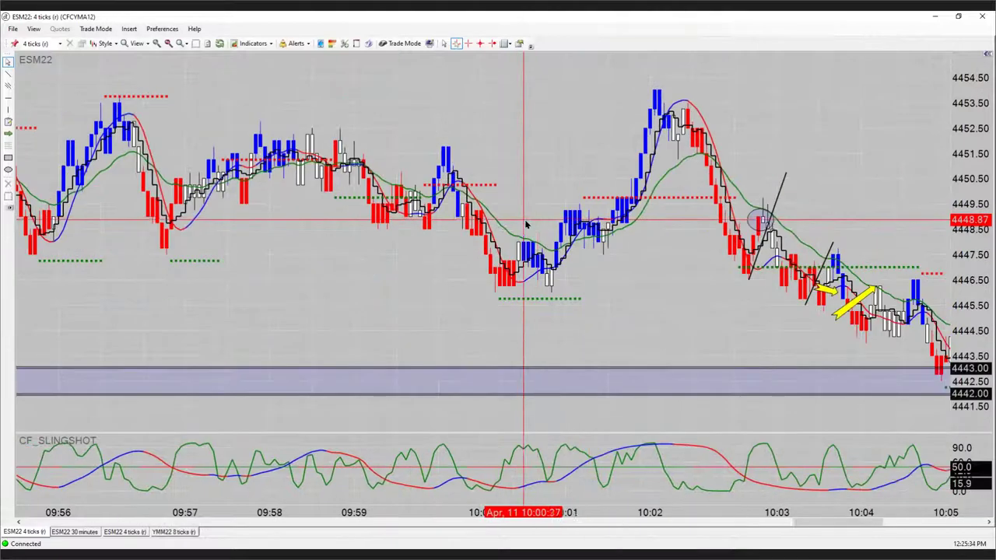
{"action": "scroll", "coordinate": [674, 283], "scroll_direction": "up", "scroll_amount": 5}
{"action": "scroll", "coordinate": [450, 244], "scroll_direction": "up", "scroll_amount": 3}
{"action": "scroll", "coordinate": [450, 244], "scroll_direction": "down", "scroll_amount": 7}
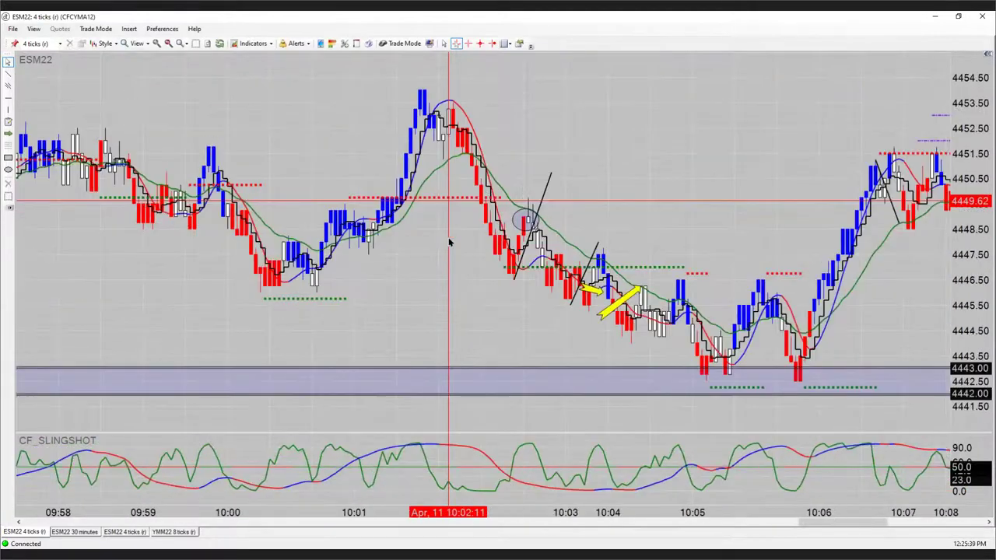
{"action": "scroll", "coordinate": [449, 244], "scroll_direction": "down", "scroll_amount": 2}
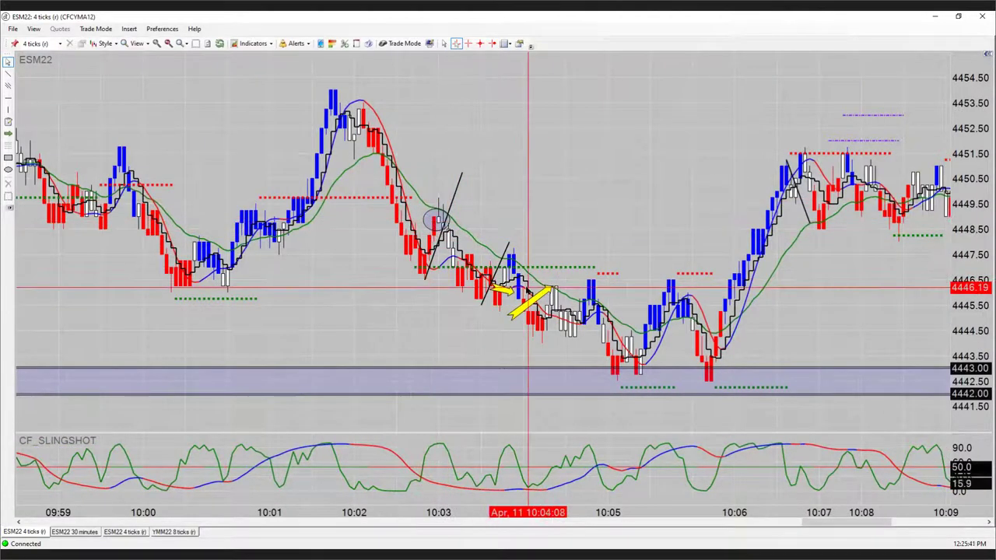
Examine the ESM22 4-tick price action from about 10:04 to 10:51, including the yellow-arrow trades near 10:26 and 10:27.
{"action": "scroll", "coordinate": [527, 289], "scroll_direction": "down", "scroll_amount": 8}
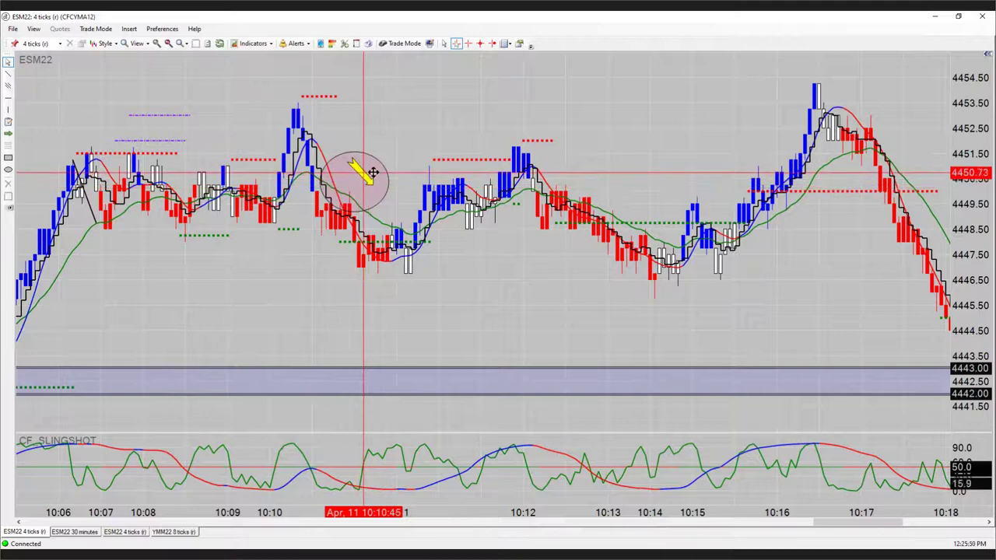
{"action": "scroll", "coordinate": [589, 225], "scroll_direction": "down", "scroll_amount": 10}
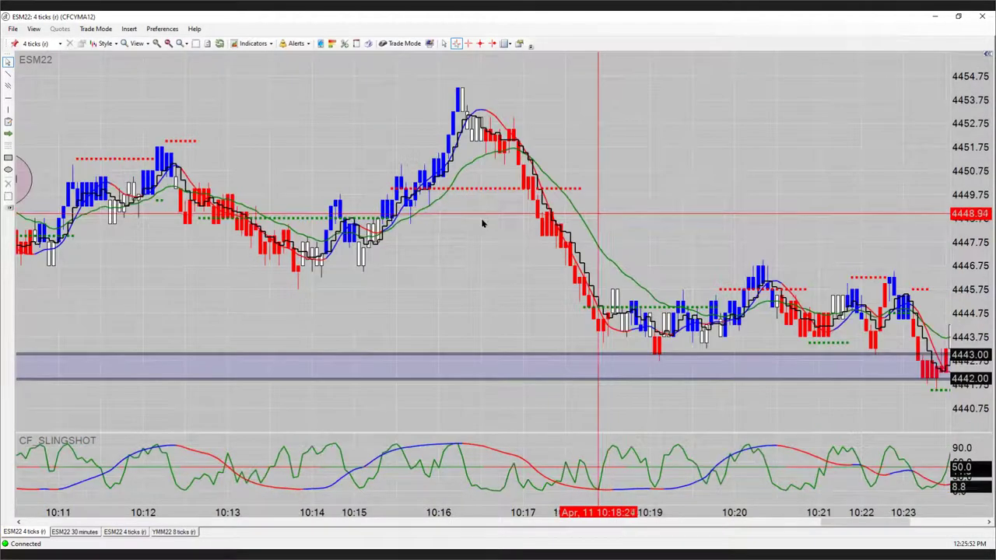
{"action": "scroll", "coordinate": [398, 186], "scroll_direction": "down", "scroll_amount": 15}
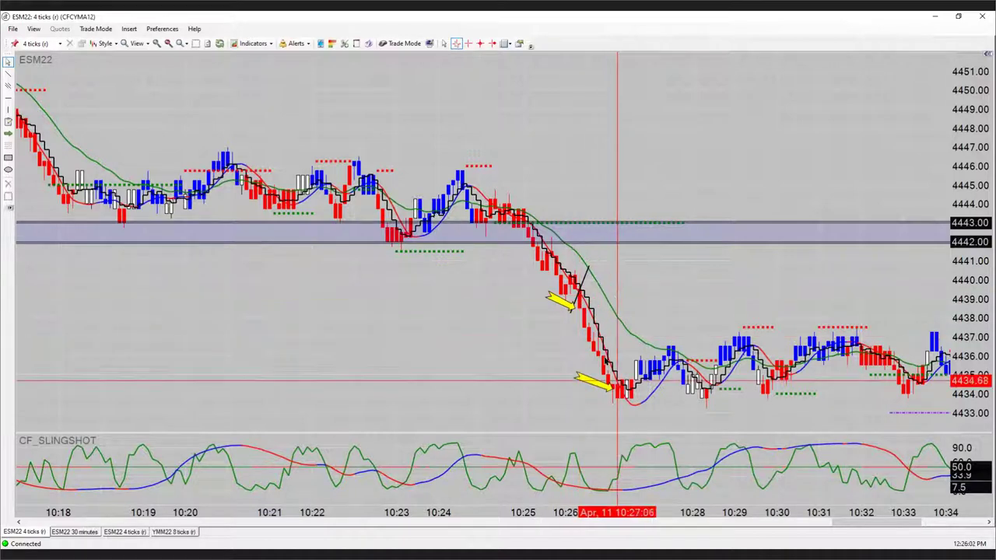
{"action": "scroll", "coordinate": [627, 385], "scroll_direction": "down", "scroll_amount": 5}
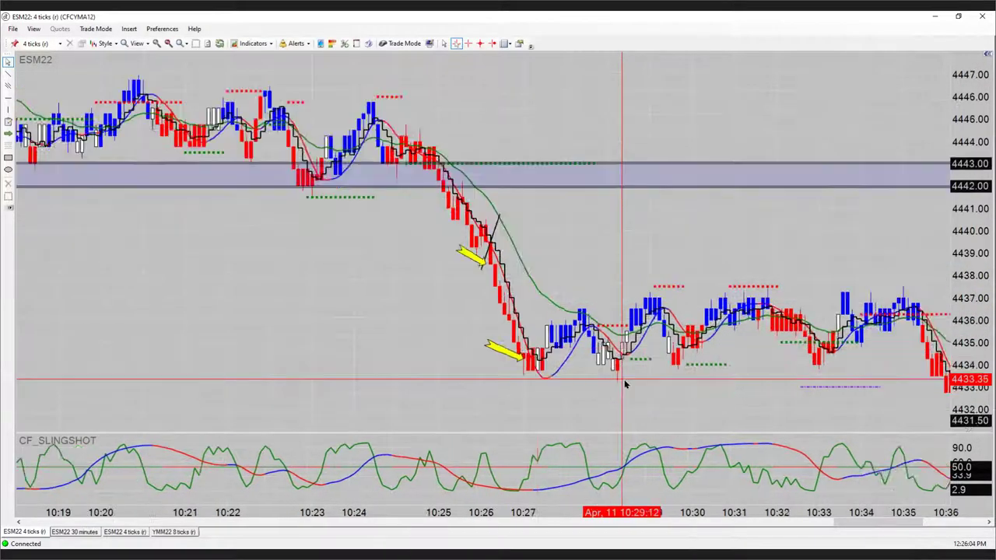
{"action": "scroll", "coordinate": [556, 351], "scroll_direction": "down", "scroll_amount": 3}
{"action": "scroll", "coordinate": [555, 350], "scroll_direction": "down", "scroll_amount": 6}
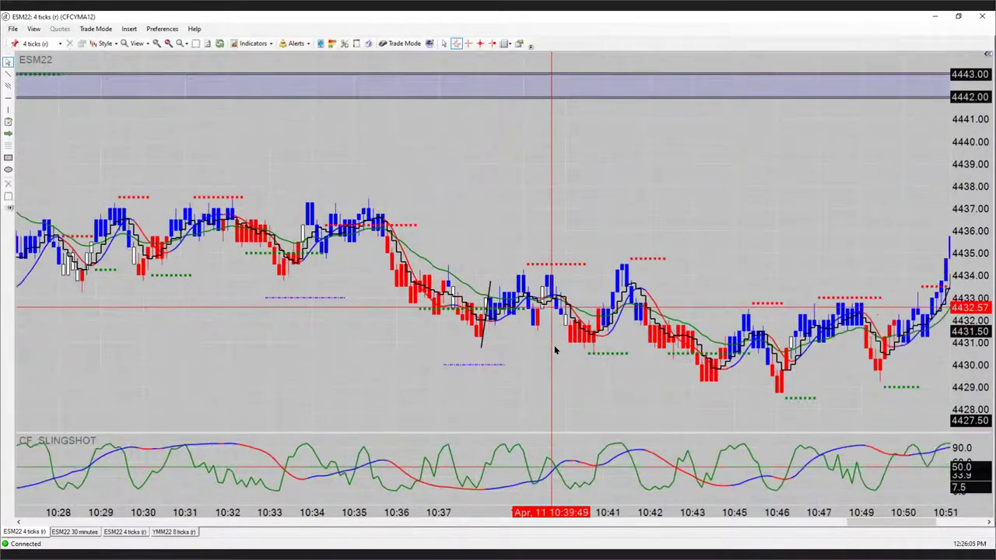
Examine the ESM22 4-tick price action from about 10:51 to the latest bars near 12:26, including the yellow-arrow trades near 11:05.
{"action": "scroll", "coordinate": [555, 351], "scroll_direction": "down", "scroll_amount": 5}
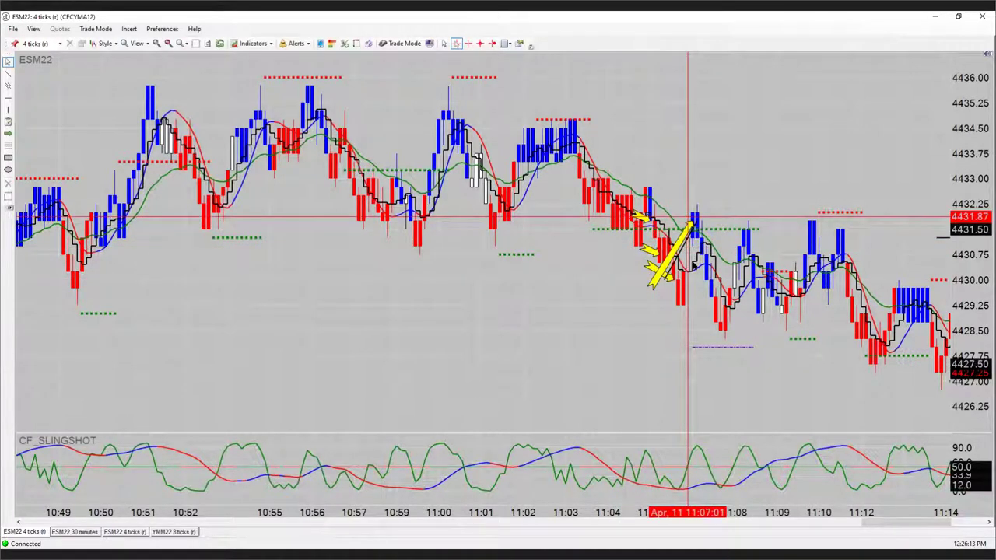
{"action": "scroll", "coordinate": [694, 264], "scroll_direction": "down", "scroll_amount": 4}
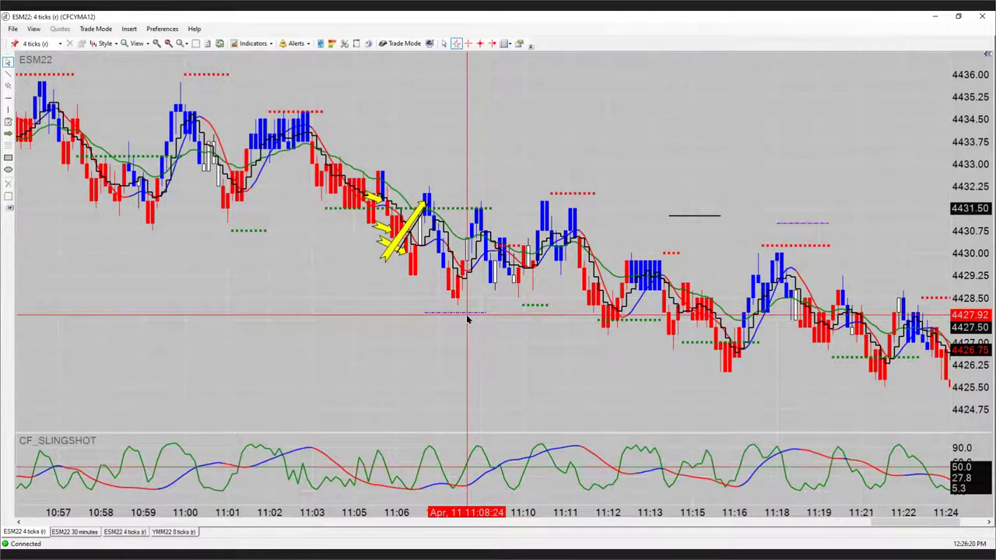
{"action": "scroll", "coordinate": [467, 319], "scroll_direction": "down", "scroll_amount": 3}
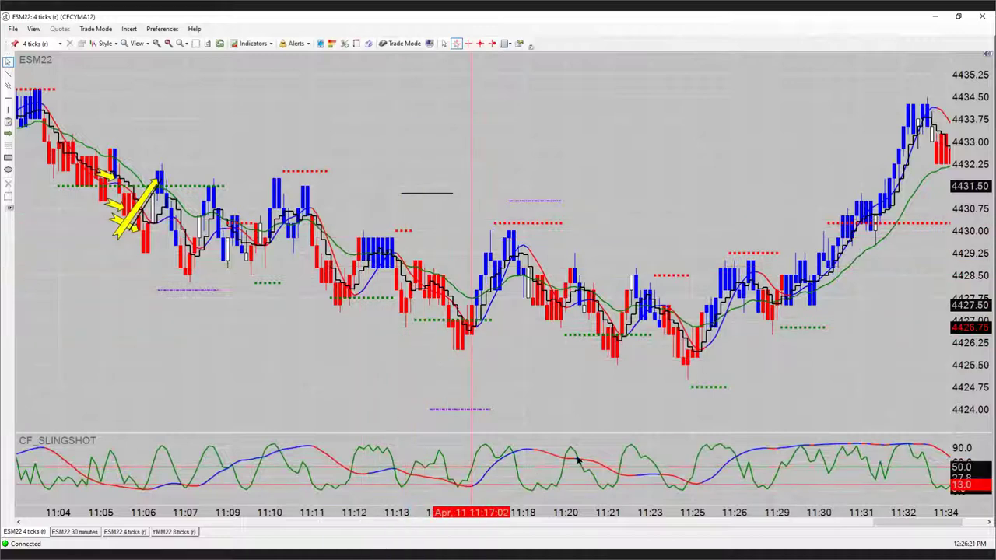
{"action": "scroll", "coordinate": [696, 450], "scroll_direction": "down", "scroll_amount": 1}
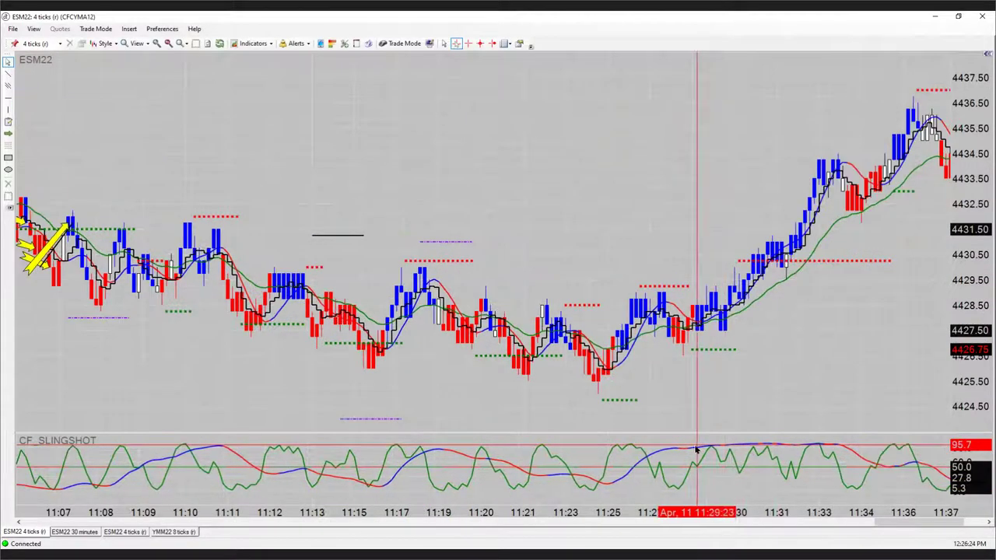
{"action": "scroll", "coordinate": [638, 441], "scroll_direction": "down", "scroll_amount": 5}
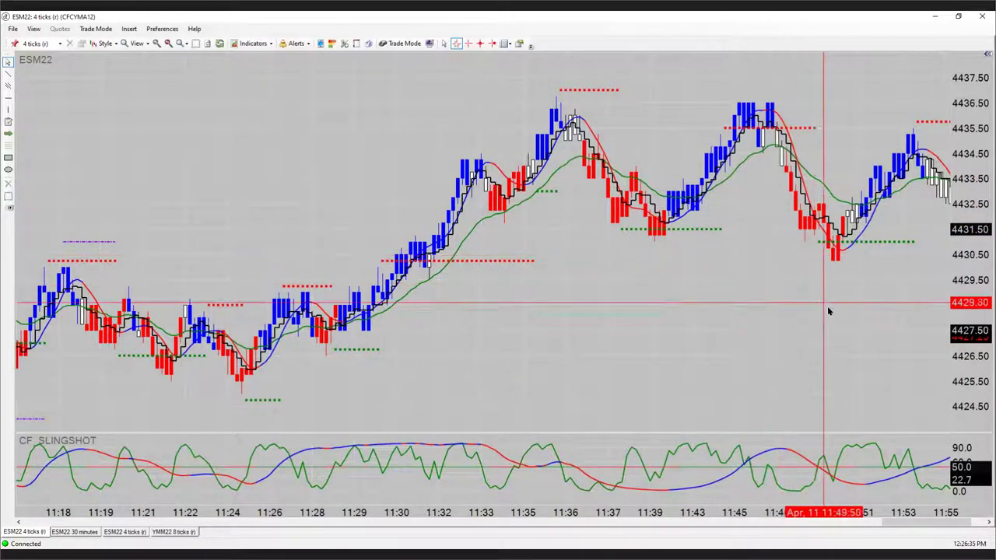
{"action": "scroll", "coordinate": [852, 312], "scroll_direction": "down", "scroll_amount": 5}
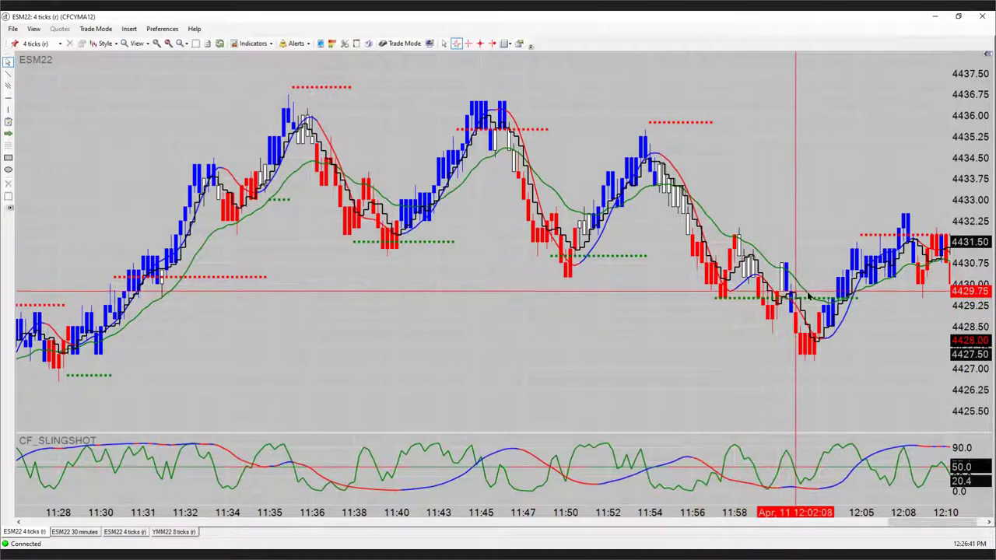
{"action": "scroll", "coordinate": [778, 311], "scroll_direction": "down", "scroll_amount": 5}
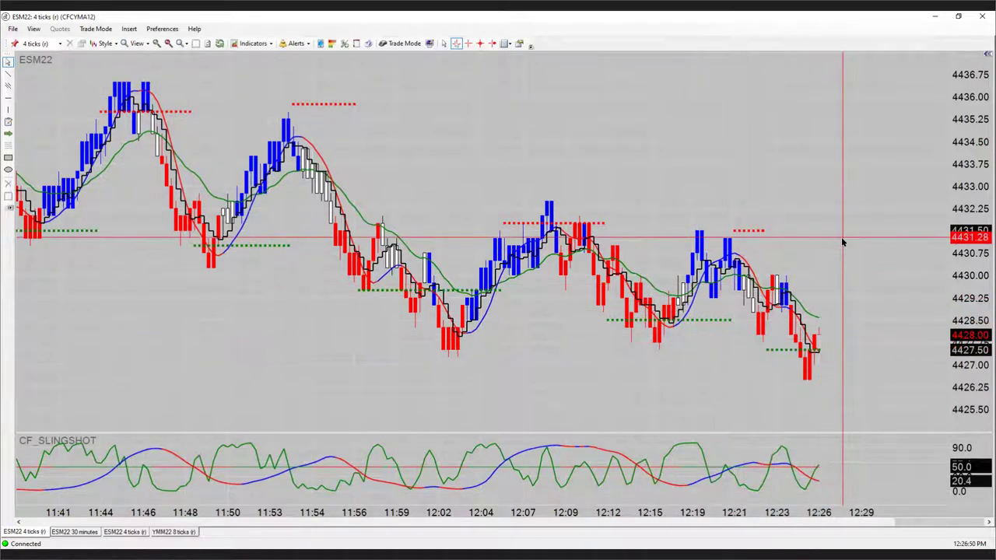
Review the full-size ESM22 4-tick chart again from about 09:55 to the latest bars, and return to the three-chart layout.
{"action": "left_click", "coordinate": [959, 18]}
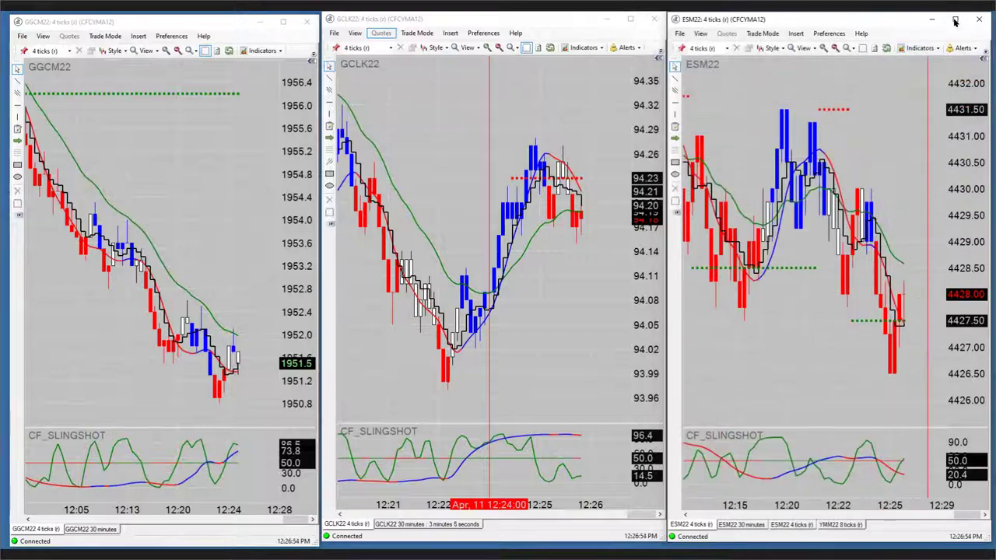
{"action": "left_click", "coordinate": [956, 17]}
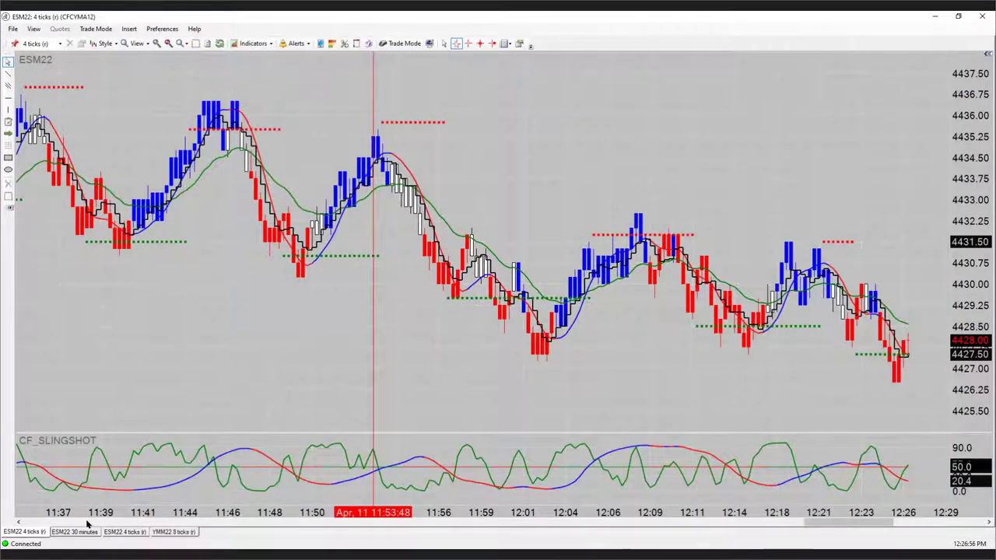
{"action": "scroll", "coordinate": [87, 526], "scroll_direction": "left", "scroll_amount": 10}
{"action": "scroll", "coordinate": [87, 526], "scroll_direction": "left", "scroll_amount": 5}
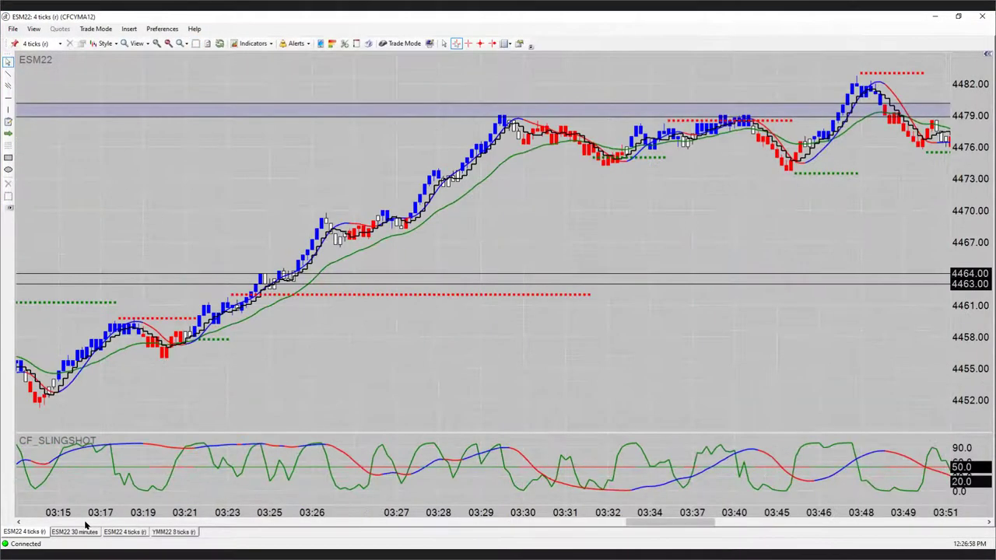
{"action": "left_click_drag", "start_coordinate": [712, 524], "coordinate": [812, 512]}
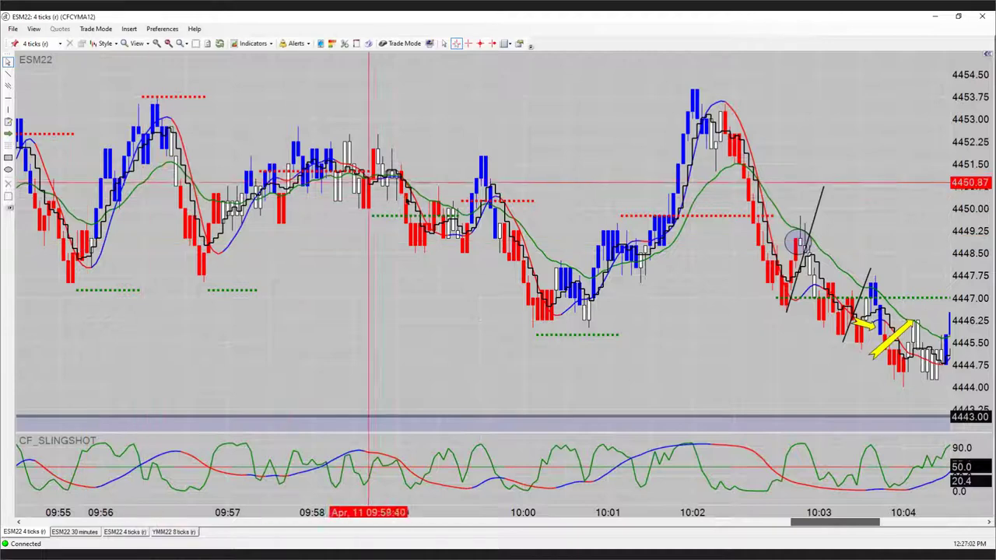
{"action": "left_click_drag", "start_coordinate": [852, 523], "coordinate": [884, 522]}
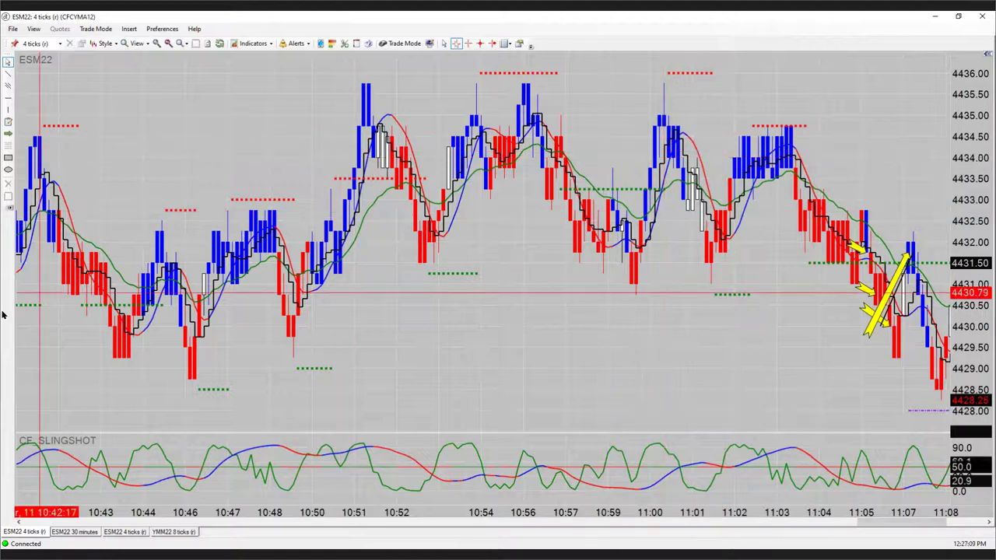
{"action": "left_click_drag", "start_coordinate": [885, 523], "coordinate": [880, 521]}
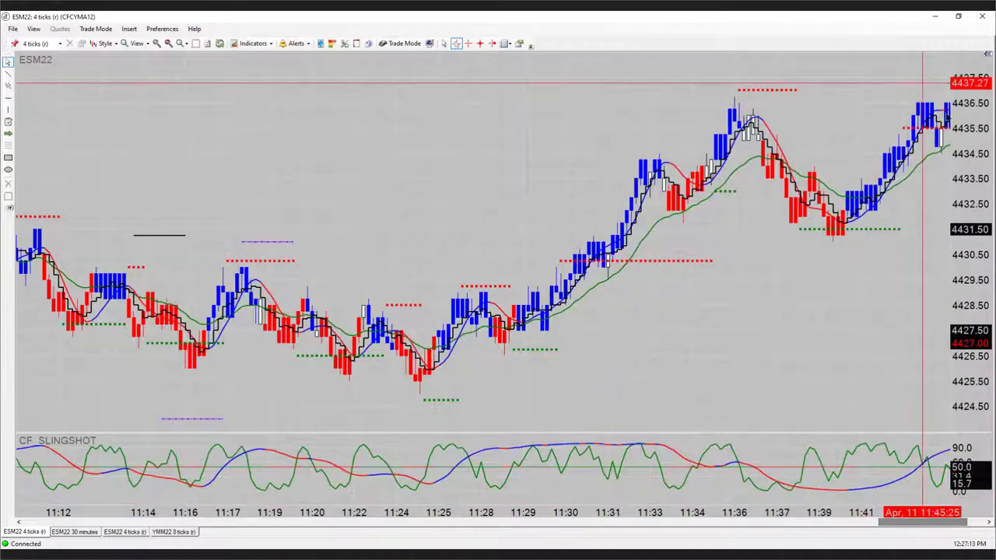
{"action": "left_click", "coordinate": [976, 528]}
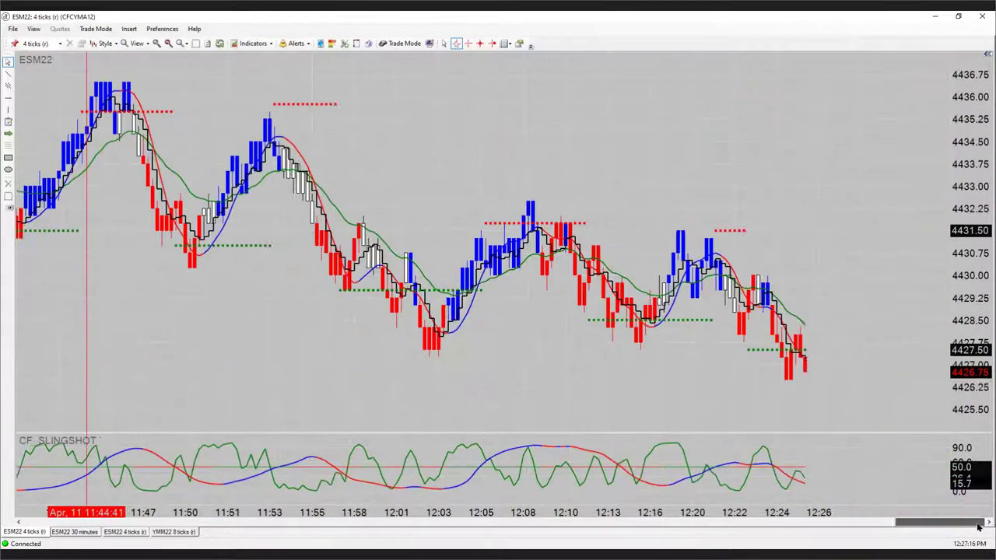
{"action": "left_click", "coordinate": [960, 17]}
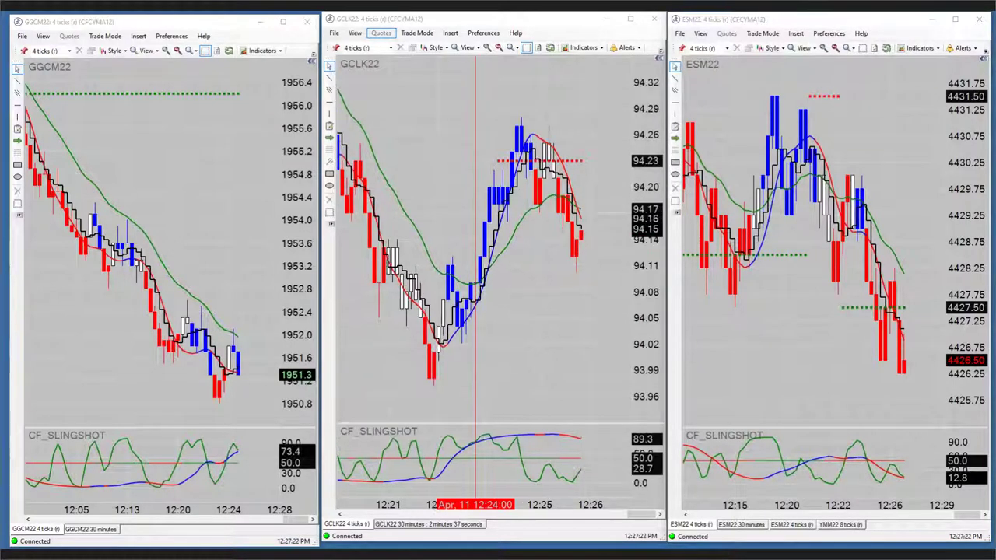
Switch to the recaps results spreadsheet in Google Sheets and inspect the entries in the 4/11/2022 row across to column V.
{"action": "key", "text": "alt+Tab"}
{"action": "scroll", "coordinate": [180, 298], "scroll_direction": "up", "scroll_amount": 2}
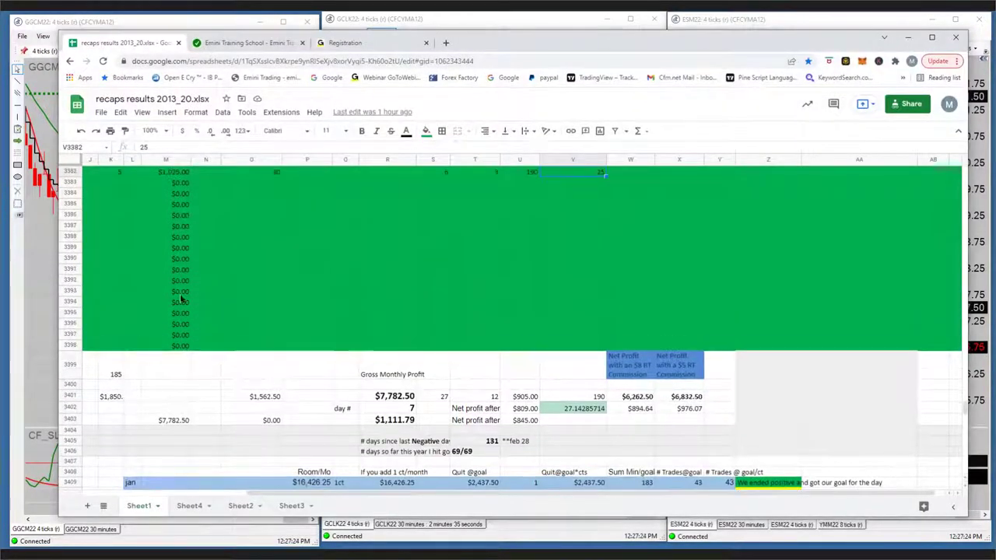
{"action": "scroll", "coordinate": [121, 272], "scroll_direction": "left", "scroll_amount": 3}
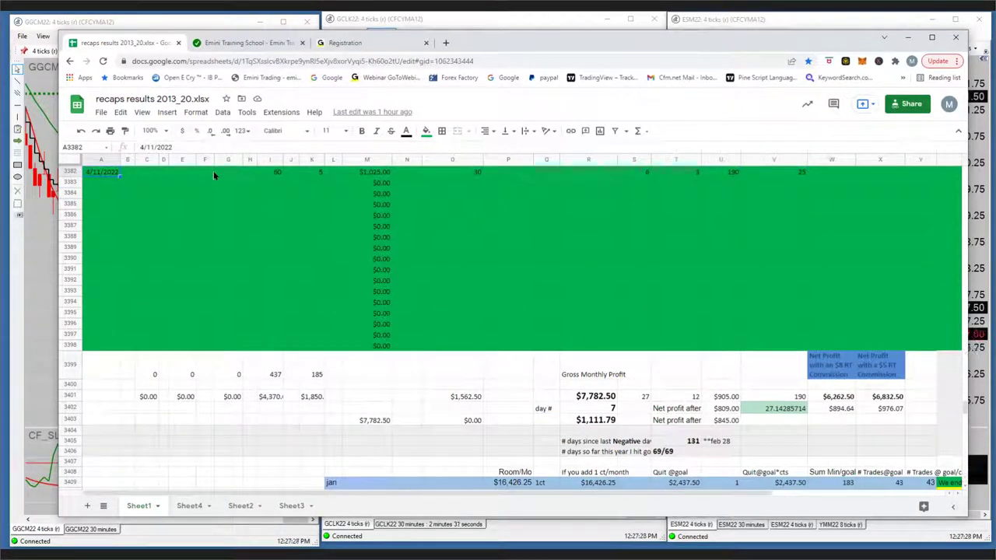
{"action": "left_click", "coordinate": [267, 172]}
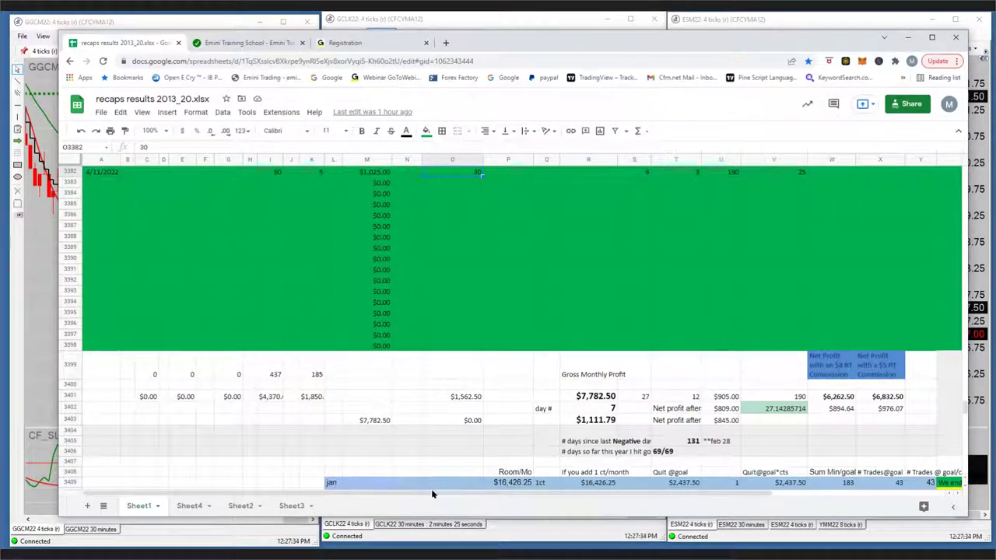
{"action": "scroll", "coordinate": [436, 496], "scroll_direction": "right", "scroll_amount": 5}
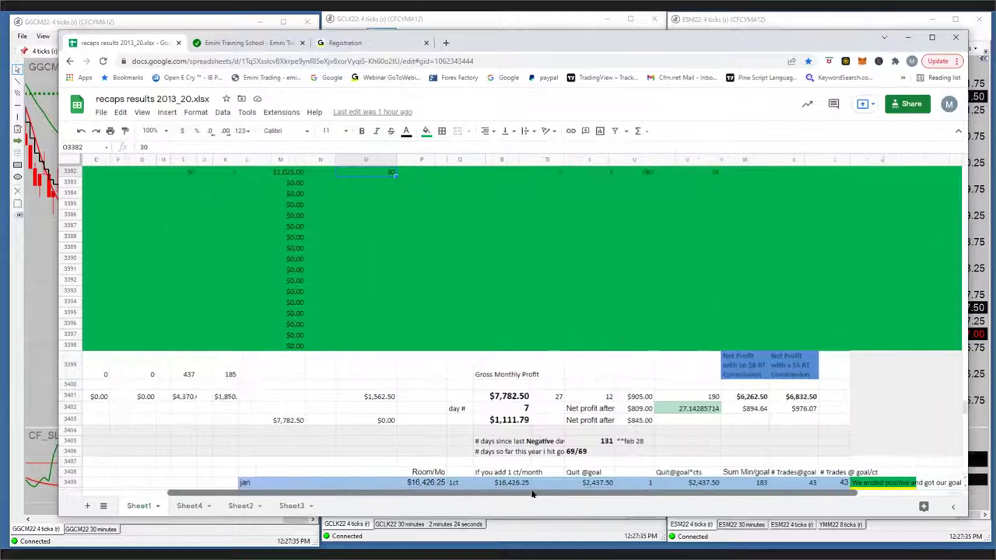
{"action": "scroll", "coordinate": [471, 255], "scroll_direction": "up", "scroll_amount": 2}
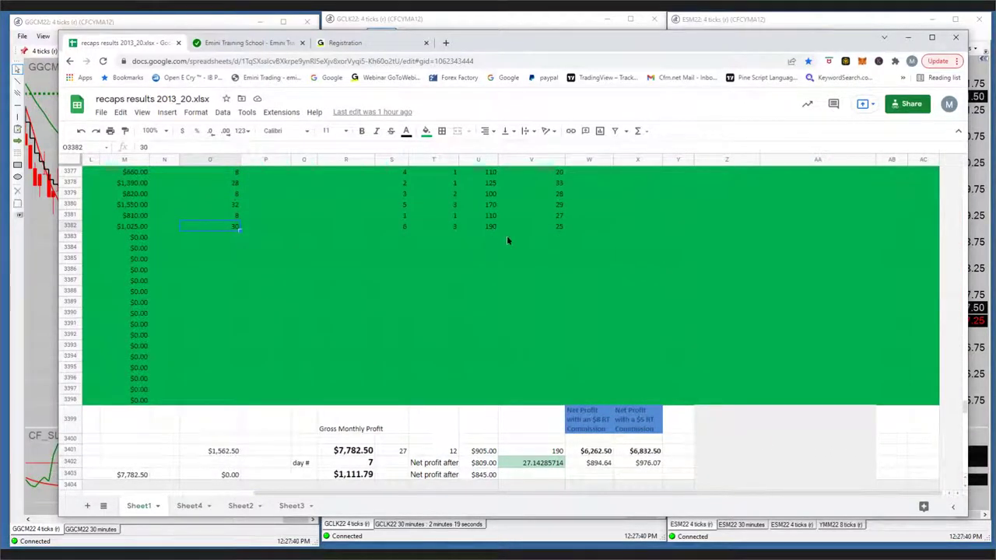
{"action": "left_click", "coordinate": [563, 227]}
Examine the gross monthly profit, days-at-goal figures and the January to December results table with its yearly total.
{"action": "scroll", "coordinate": [527, 285], "scroll_direction": "down", "scroll_amount": 3}
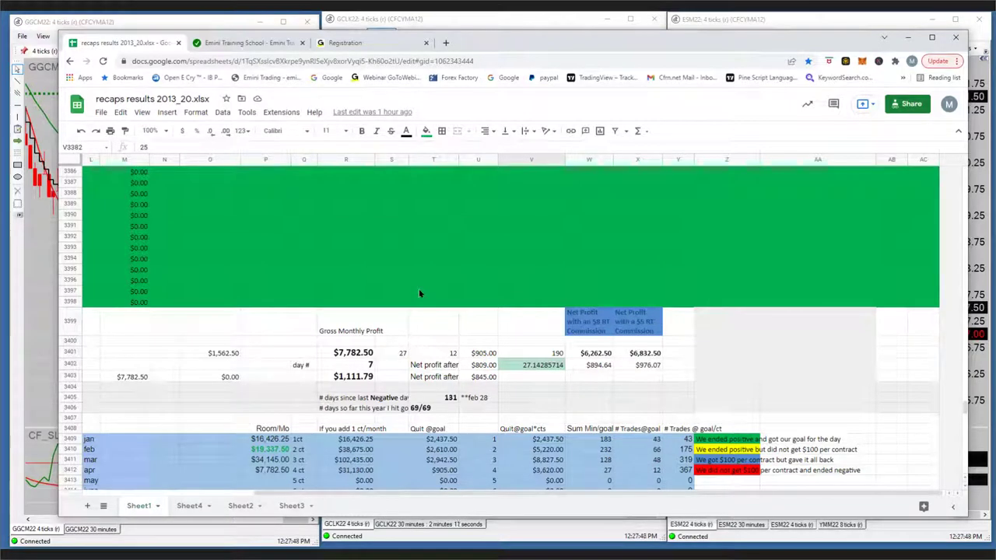
{"action": "scroll", "coordinate": [419, 294], "scroll_direction": "down", "scroll_amount": 2}
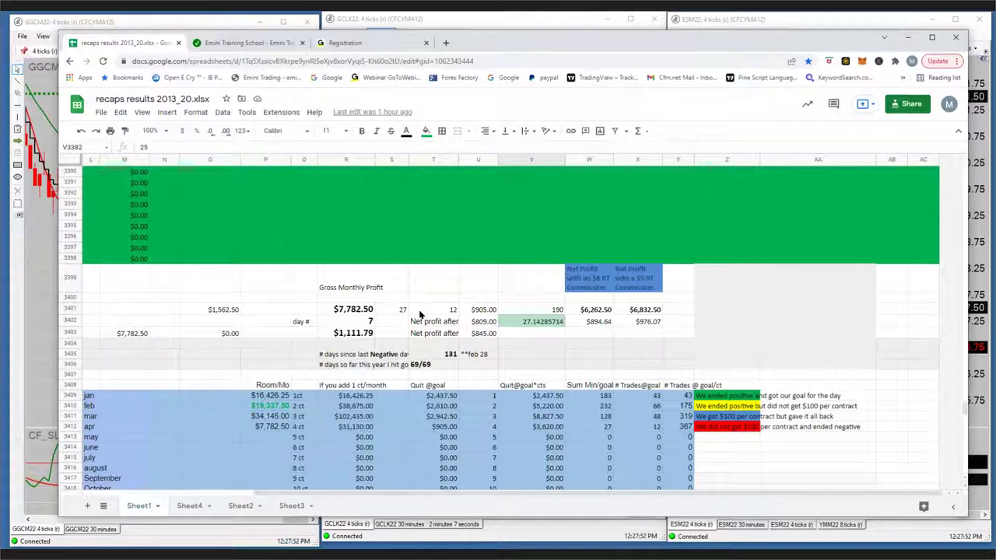
{"action": "scroll", "coordinate": [424, 312], "scroll_direction": "down", "scroll_amount": 3}
{"action": "scroll", "coordinate": [441, 336], "scroll_direction": "down", "scroll_amount": 1}
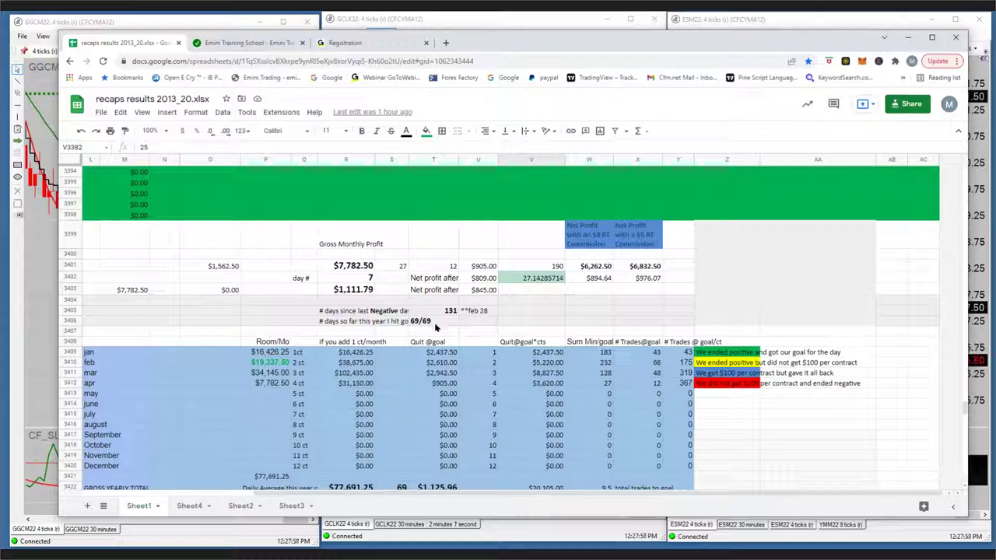
{"action": "scroll", "coordinate": [438, 319], "scroll_direction": "down", "scroll_amount": 3}
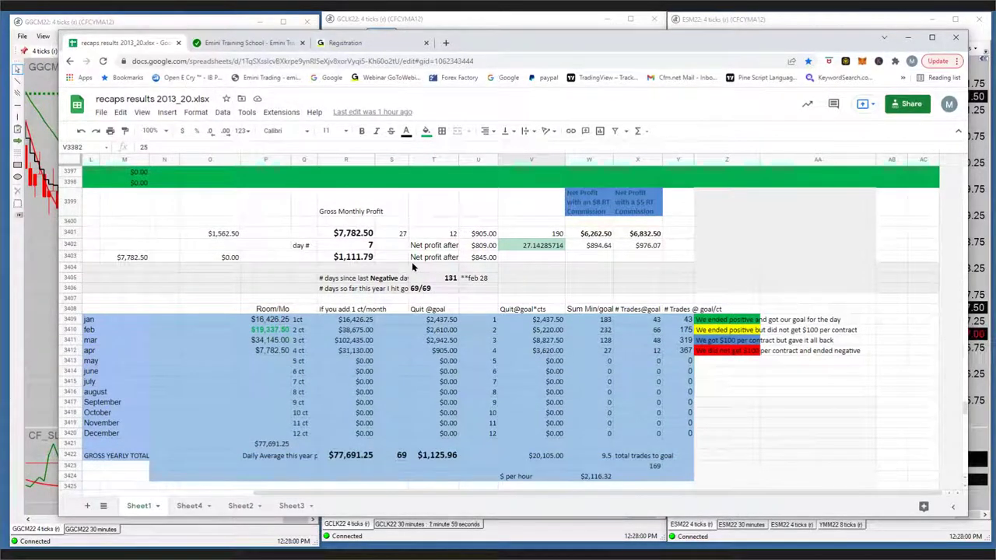
{"action": "scroll", "coordinate": [461, 291], "scroll_direction": "down", "scroll_amount": 3}
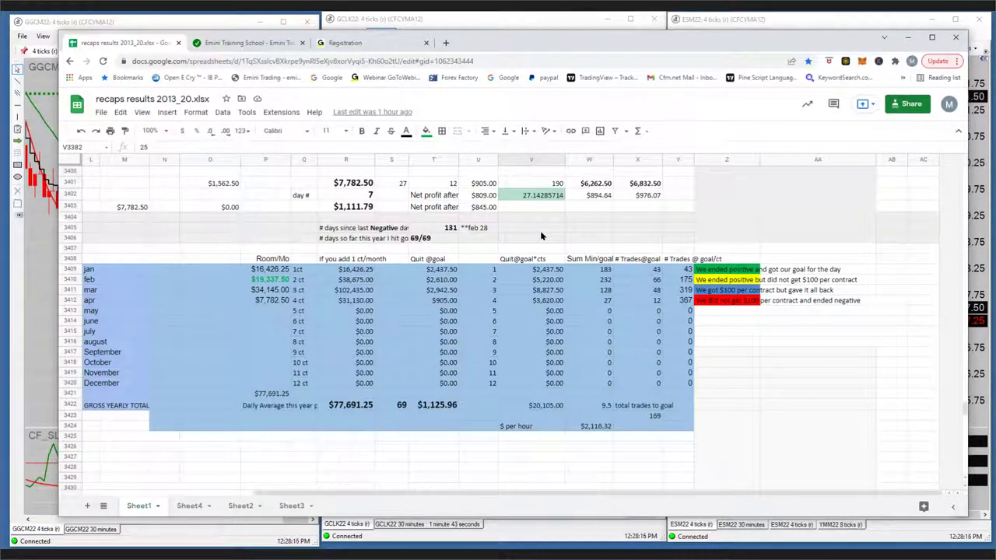
Compare the 4/11/2022 row with the monthly profit summary and the monthly results table below it.
{"action": "scroll", "coordinate": [536, 231], "scroll_direction": "up", "scroll_amount": 3}
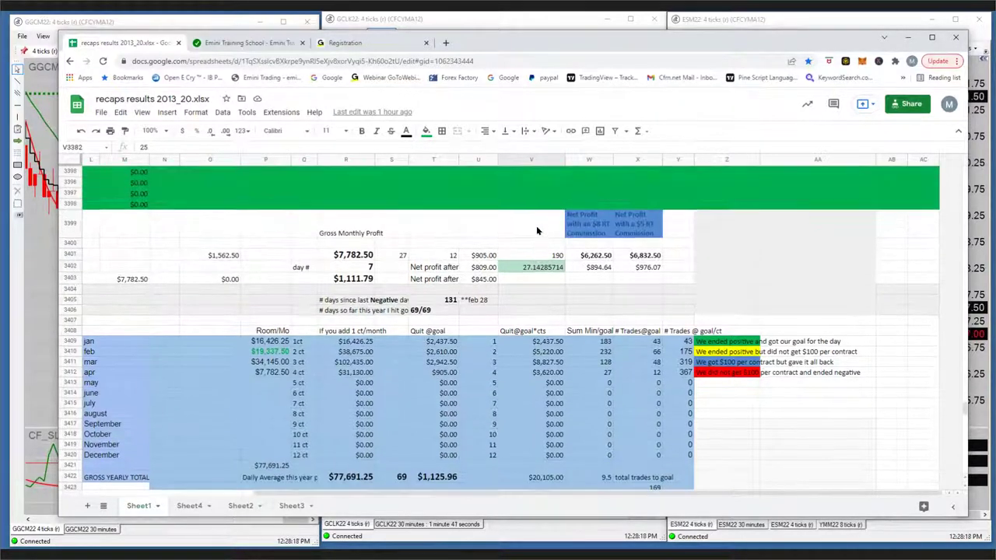
{"action": "scroll", "coordinate": [536, 231], "scroll_direction": "up", "scroll_amount": 3}
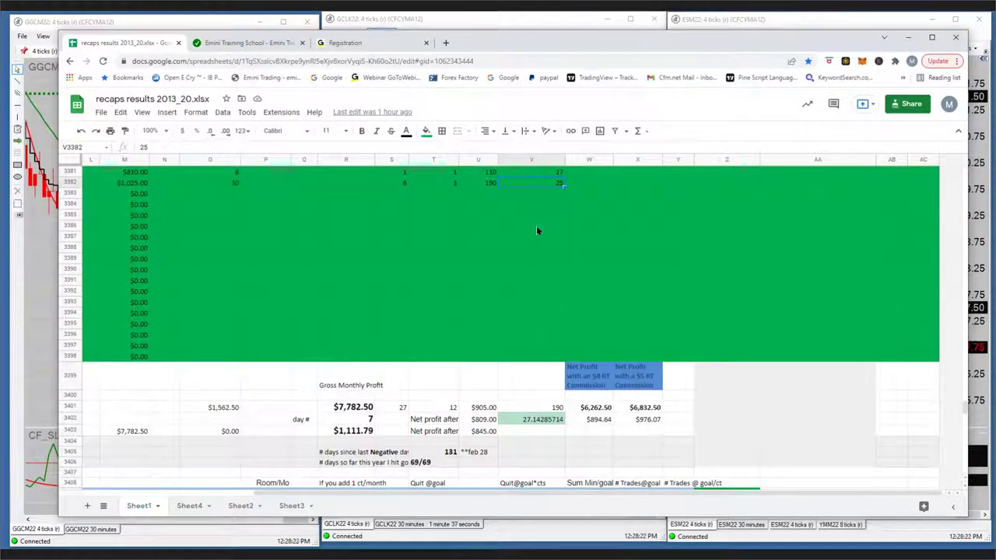
{"action": "scroll", "coordinate": [536, 230], "scroll_direction": "down", "scroll_amount": 4}
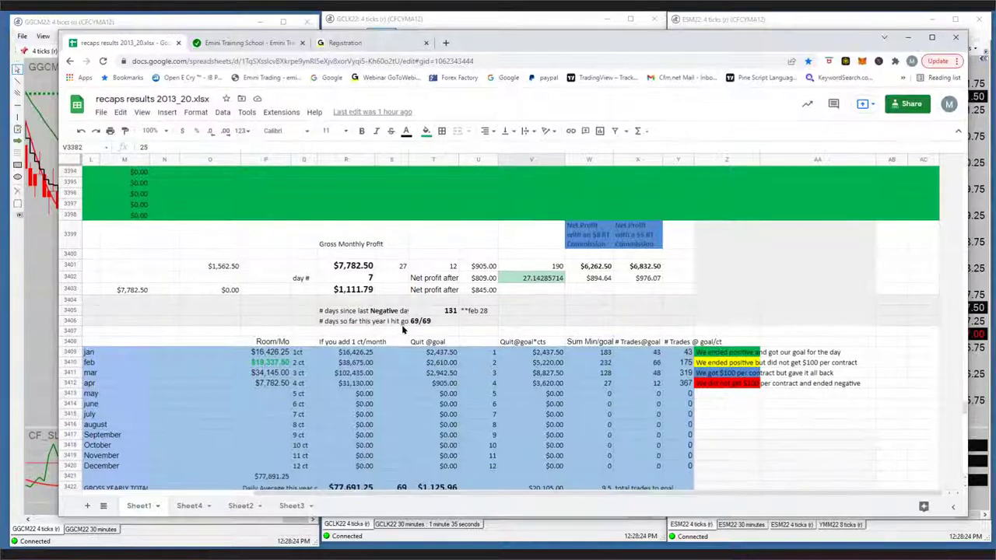
{"action": "scroll", "coordinate": [448, 421], "scroll_direction": "down", "scroll_amount": 1}
{"action": "scroll", "coordinate": [469, 357], "scroll_direction": "up", "scroll_amount": 5}
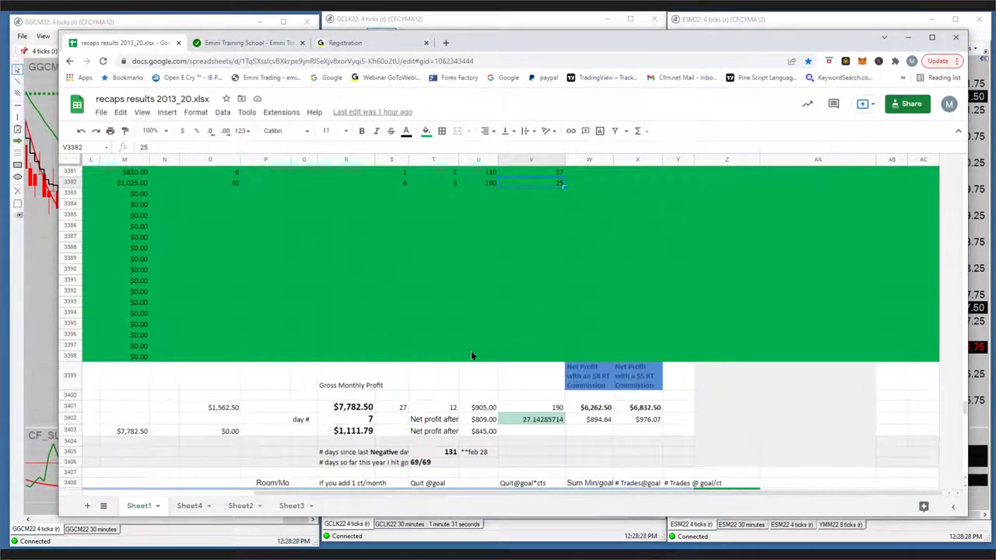
{"action": "scroll", "coordinate": [472, 356], "scroll_direction": "down", "scroll_amount": 4}
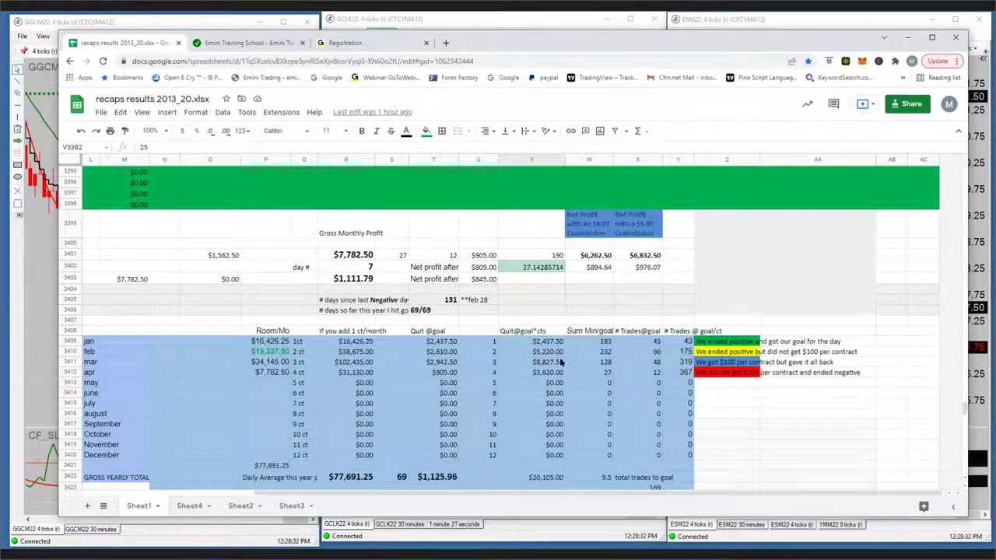
Check the bottom rows of the yearly results table, and view the 1 week free trial form on the Emini Training School website.
{"action": "scroll", "coordinate": [633, 421], "scroll_direction": "down", "scroll_amount": 1}
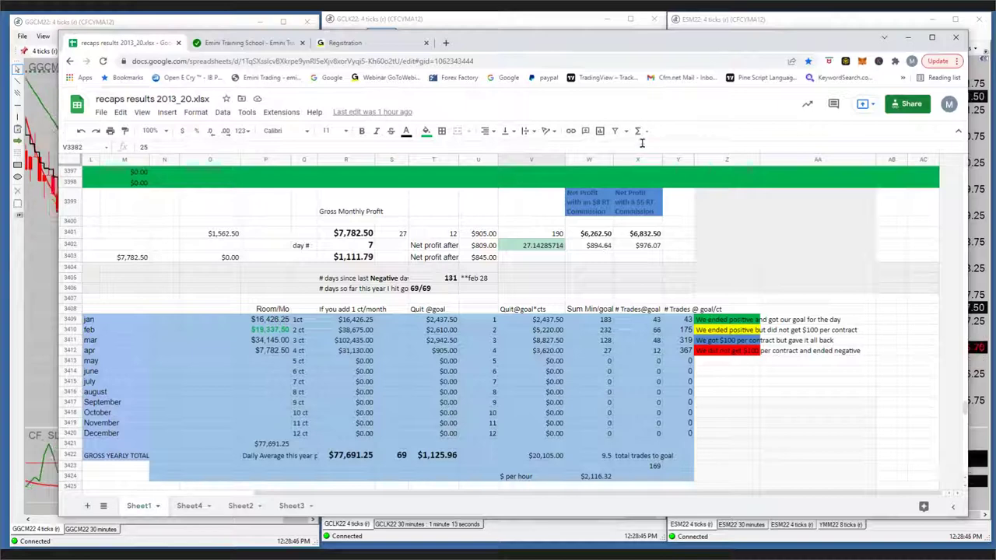
{"action": "left_click", "coordinate": [248, 43]}
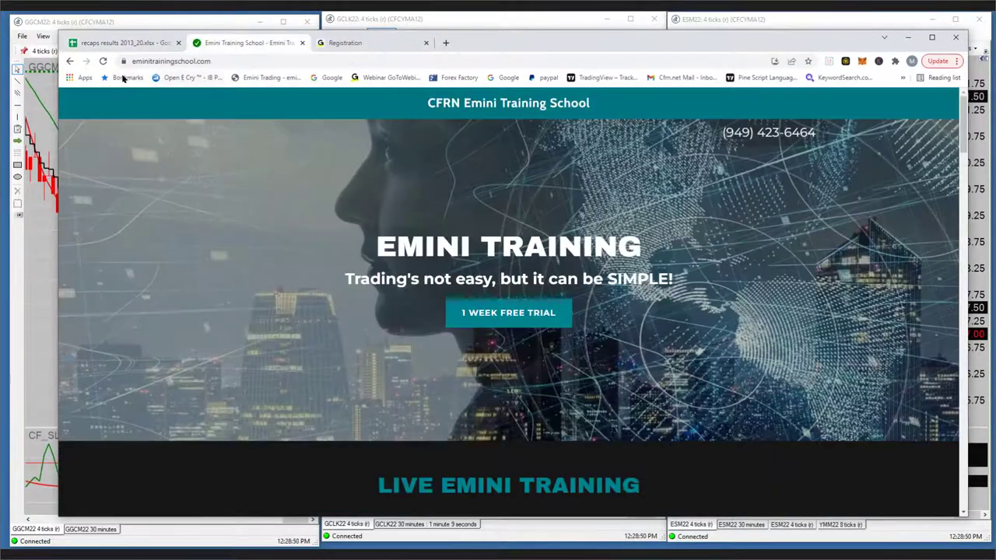
{"action": "scroll", "coordinate": [632, 246], "scroll_direction": "down", "scroll_amount": 4}
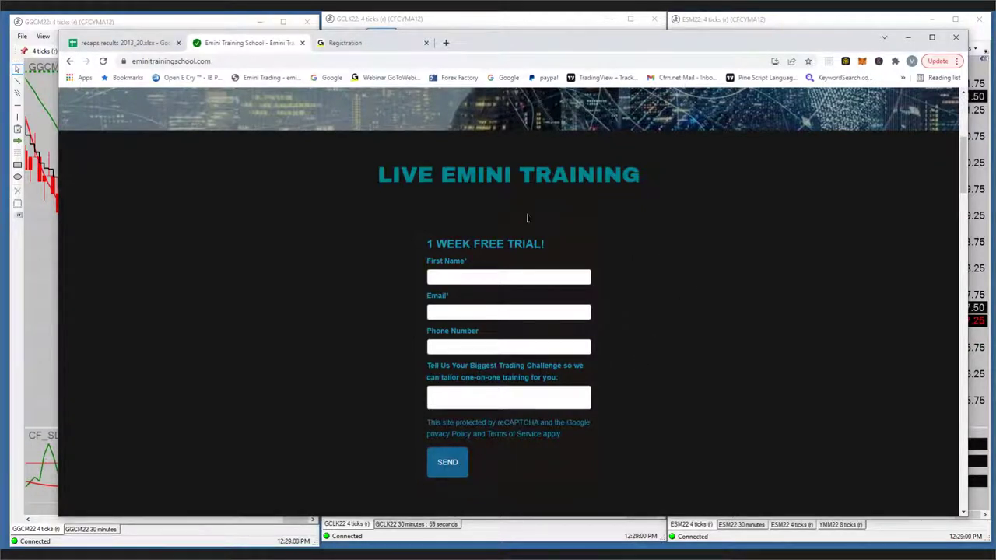
{"action": "scroll", "coordinate": [310, 205], "scroll_direction": "up", "scroll_amount": 2}
{"action": "scroll", "coordinate": [310, 205], "scroll_direction": "up", "scroll_amount": 4}
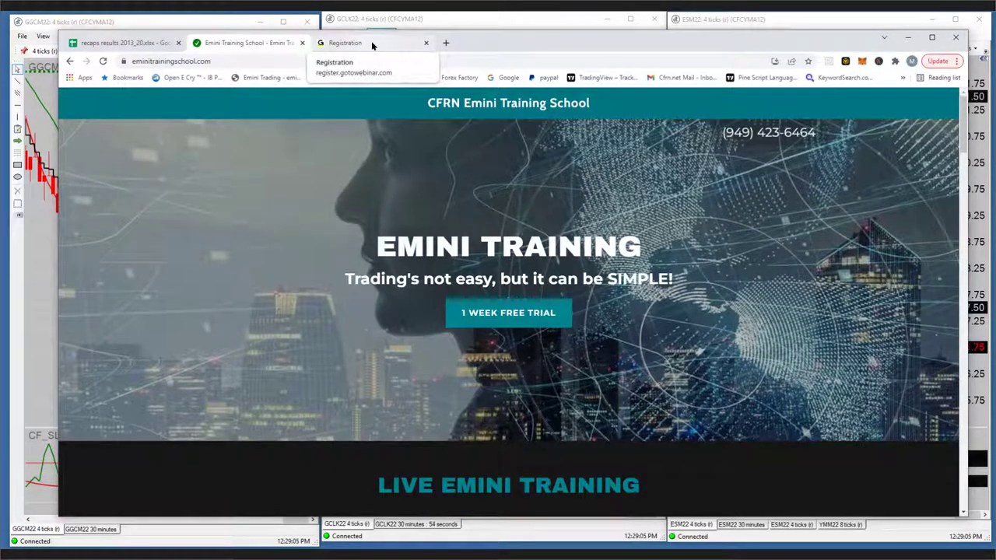
Minimize the browser to return to the three-chart layout, and make the ESM22 4-tick chart active.
{"action": "left_click", "coordinate": [910, 38]}
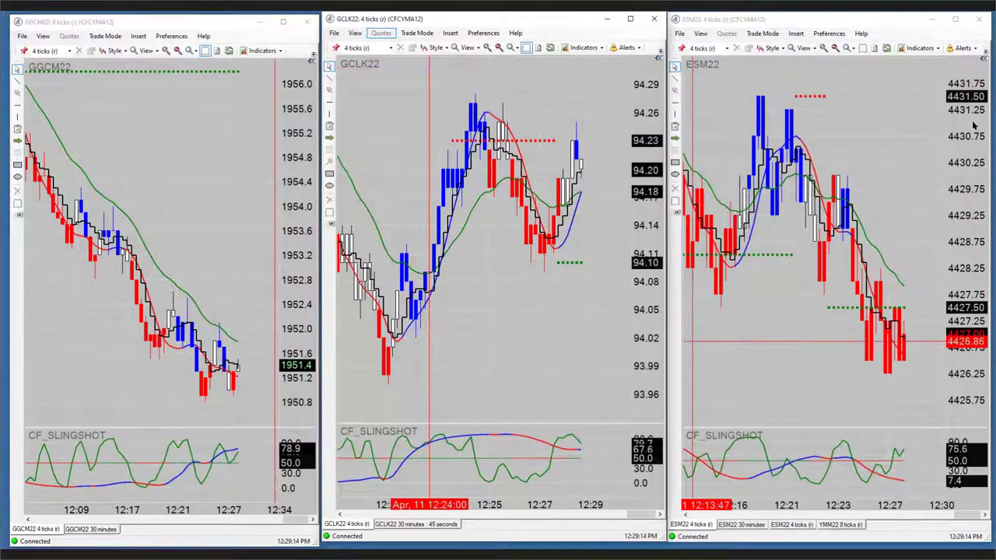
{"action": "left_click", "coordinate": [911, 341]}
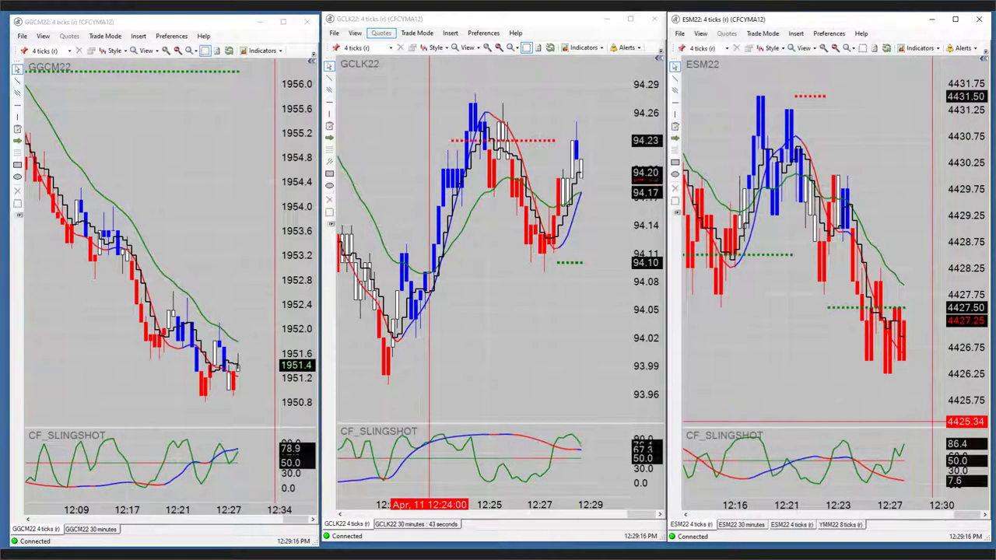